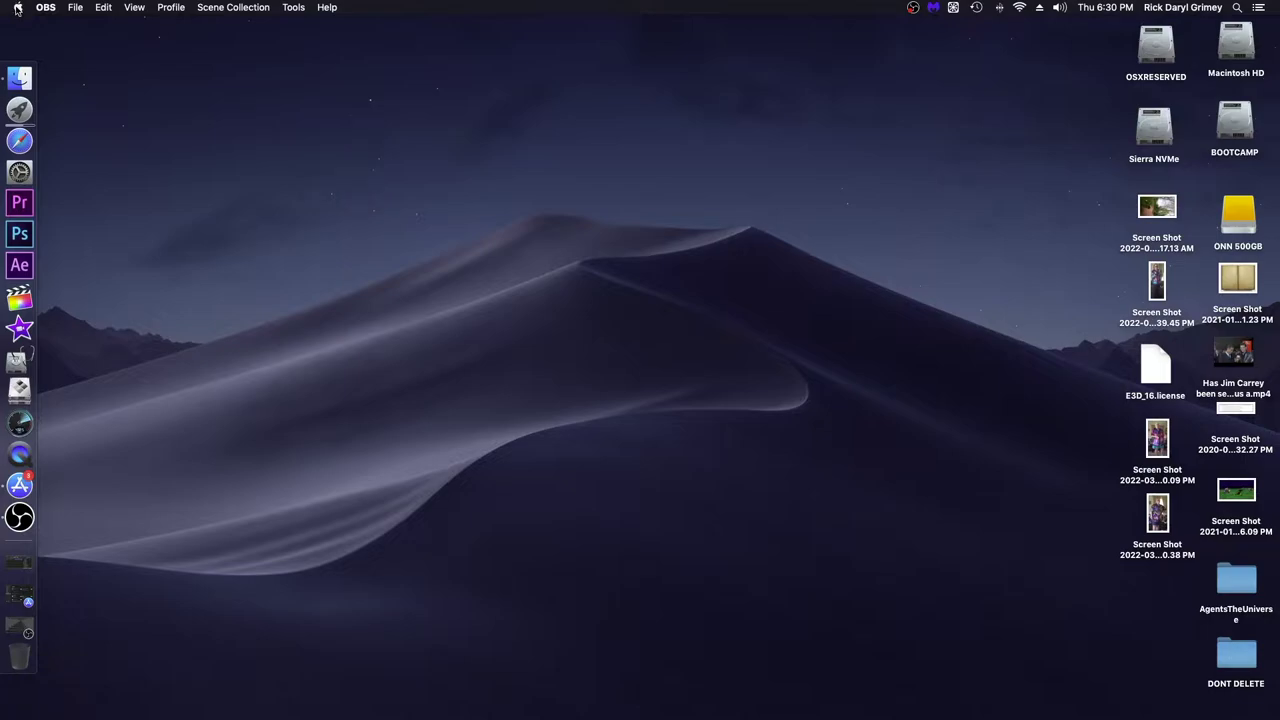
Step: Open About This Mac from the Apple menu to confirm 64 GB of 1866 MHz DDR3 memory
left_click(17, 8)
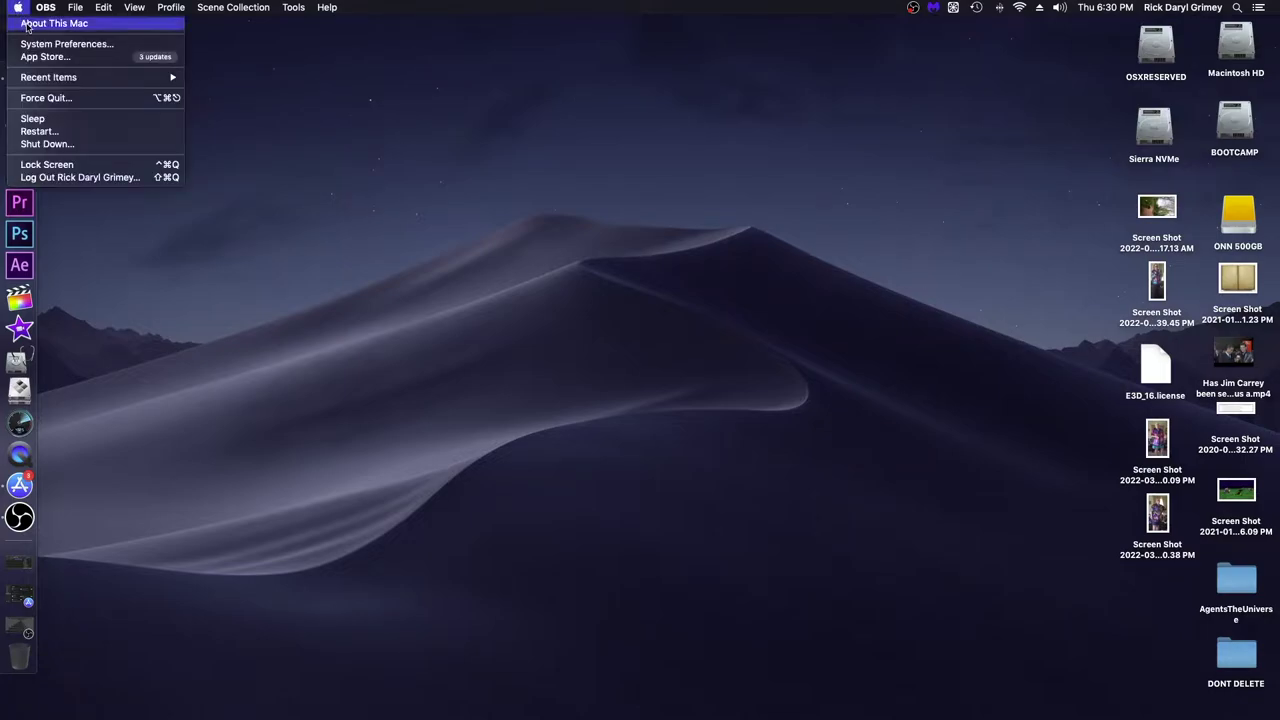
left_click(26, 23)
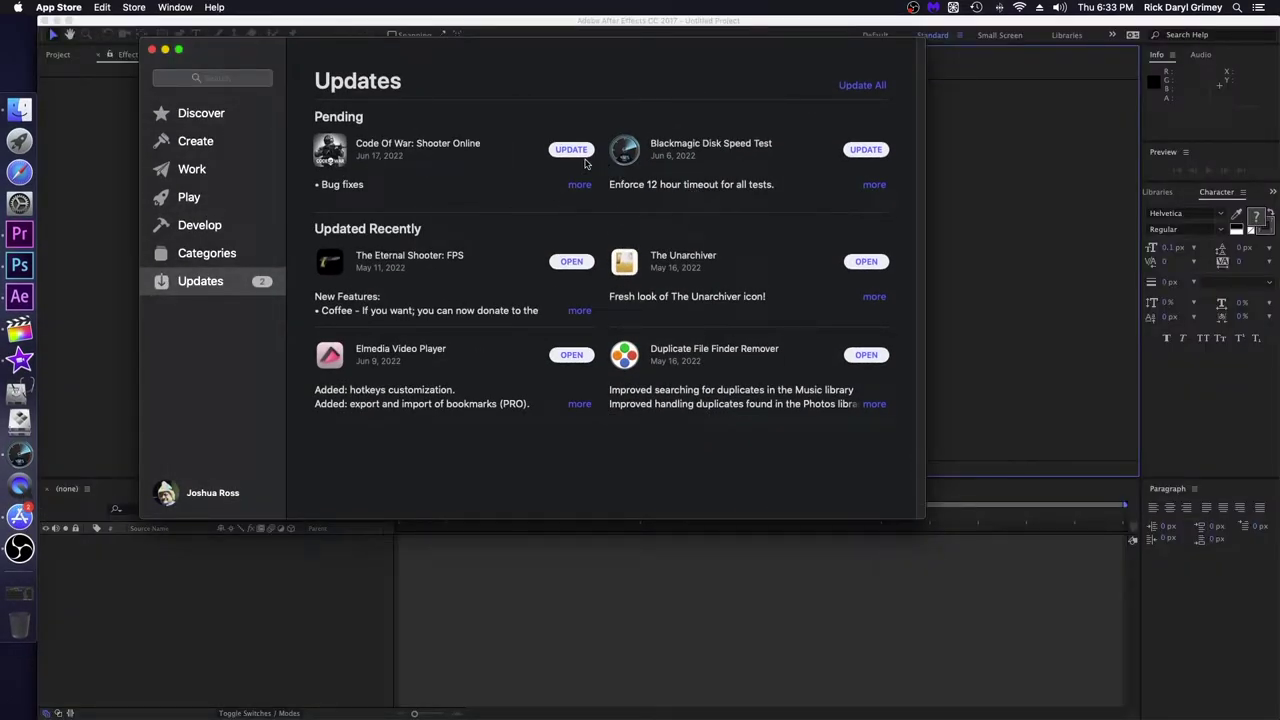
Step: Start the Code Of War: Shooter Online update and launch Disk Utility, iMovie and Final Cut Pro
left_click(571, 149)
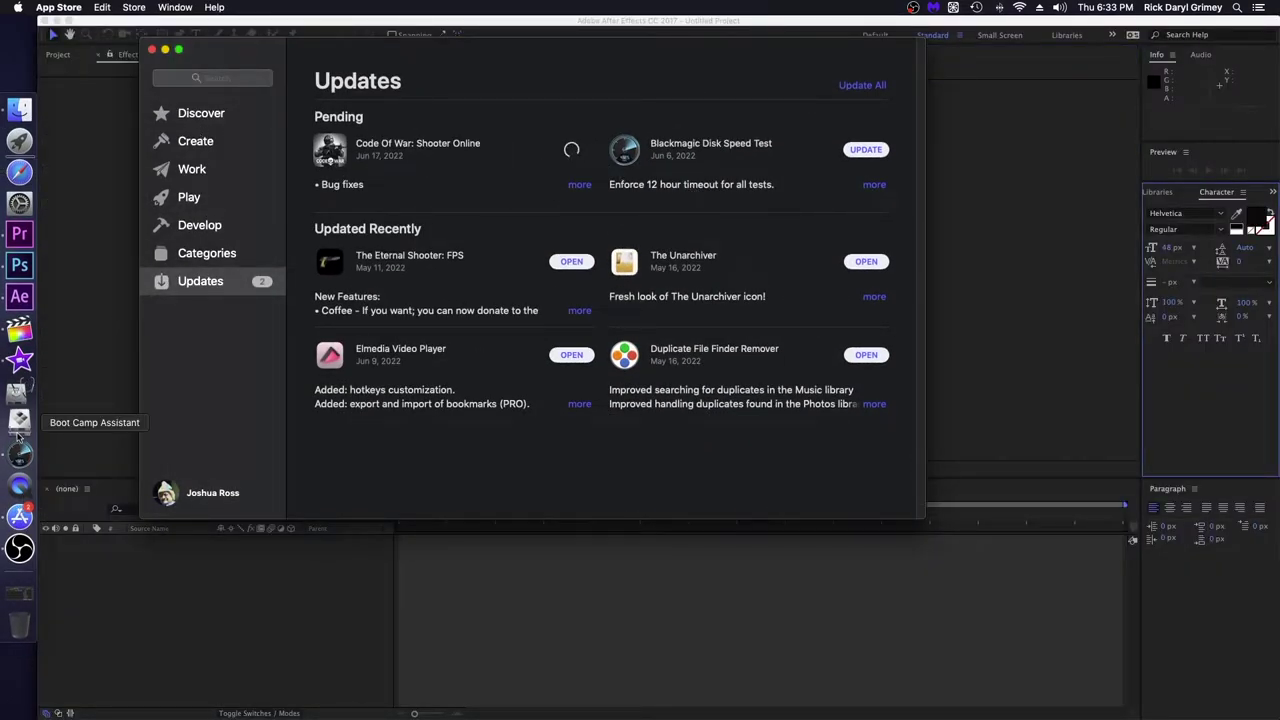
left_click(18, 391)
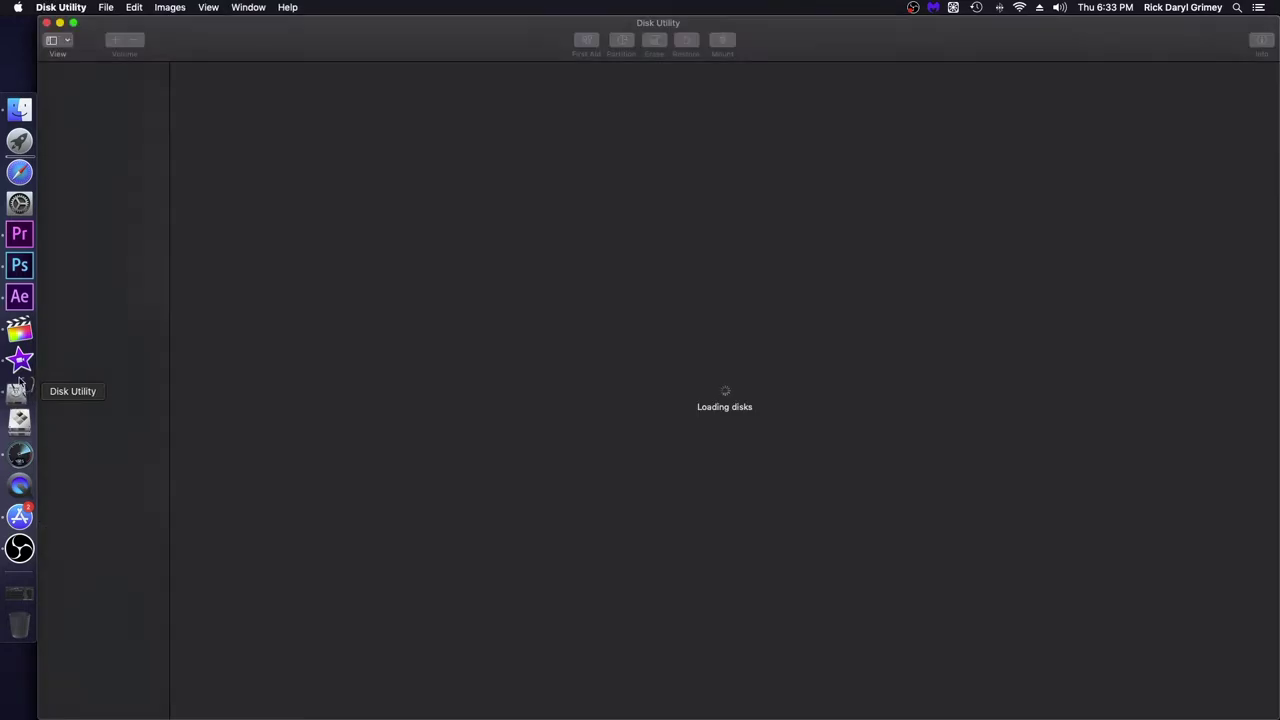
left_click(20, 362)
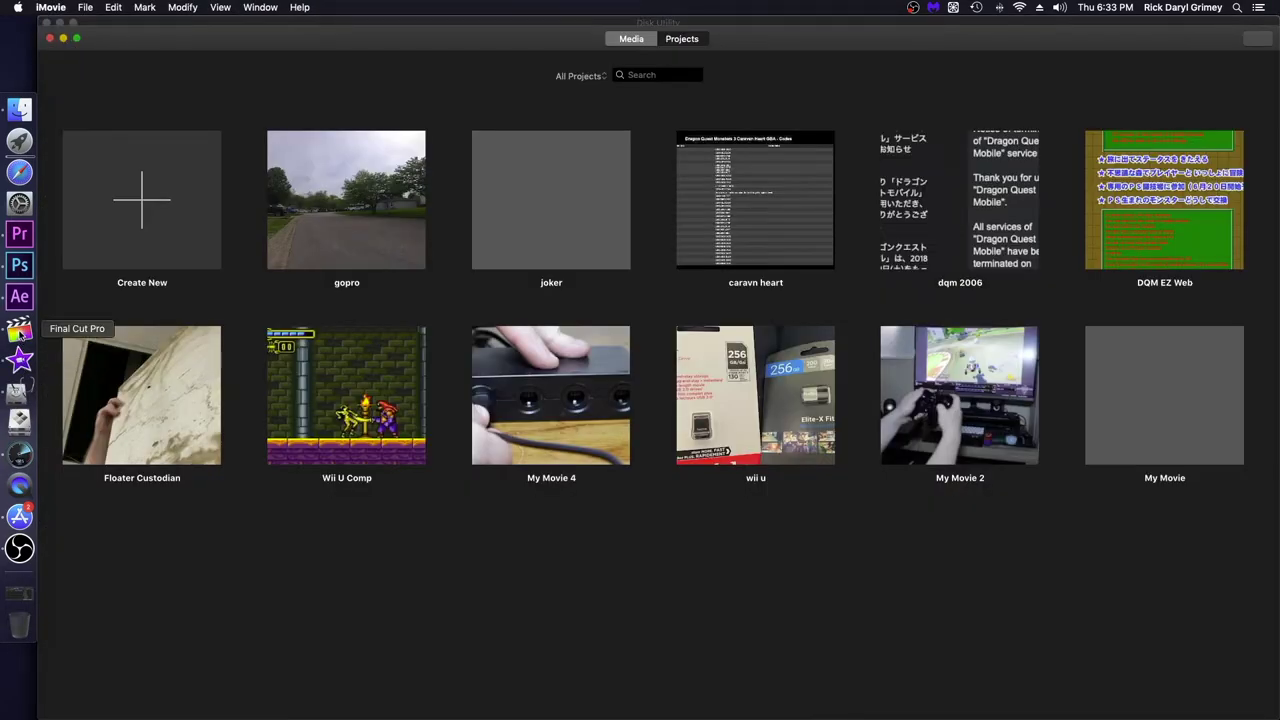
left_click(20, 328)
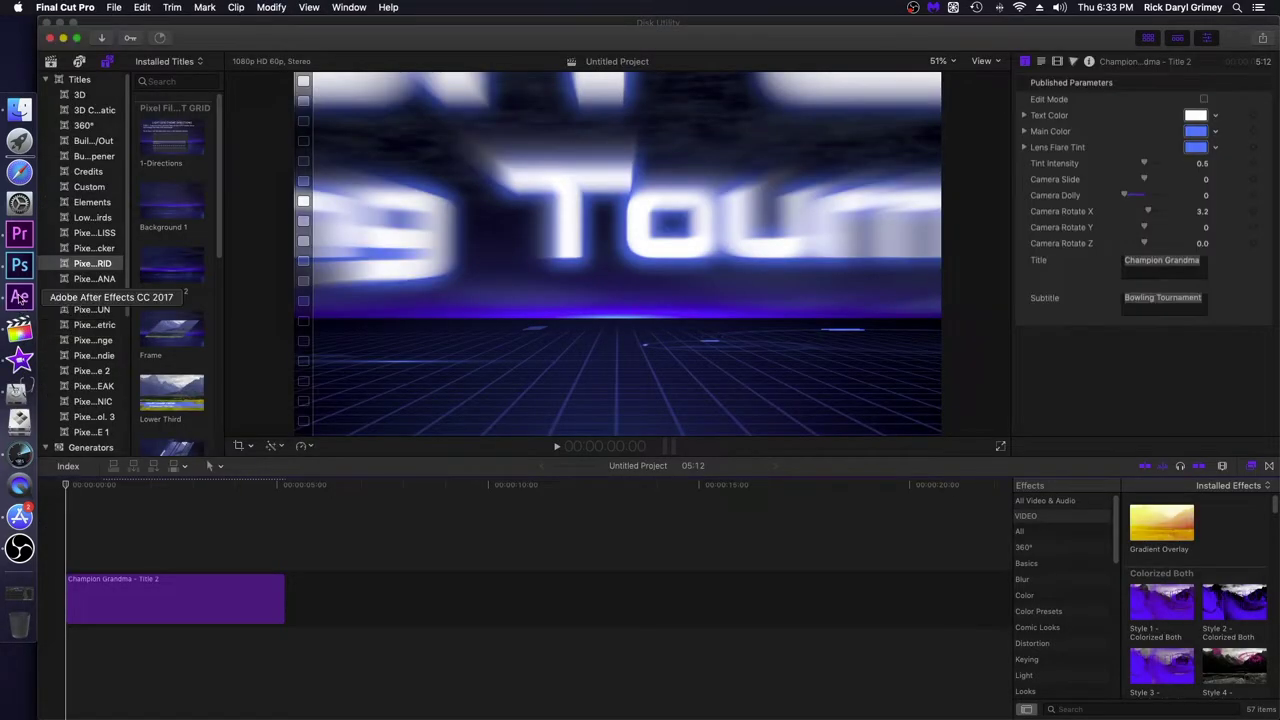
Step: Bring up After Effects and Photoshop, and open Premiere Pro with the bowling project
left_click(20, 298)
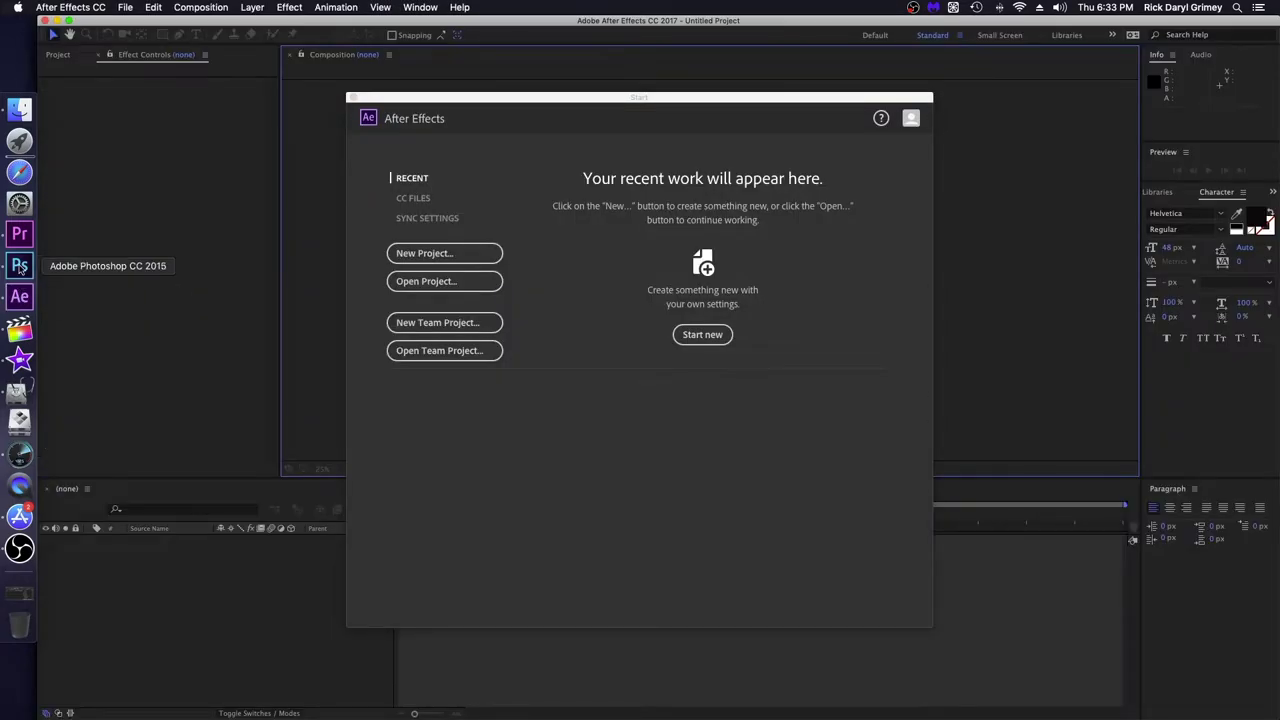
left_click(20, 266)
left_click(19, 235)
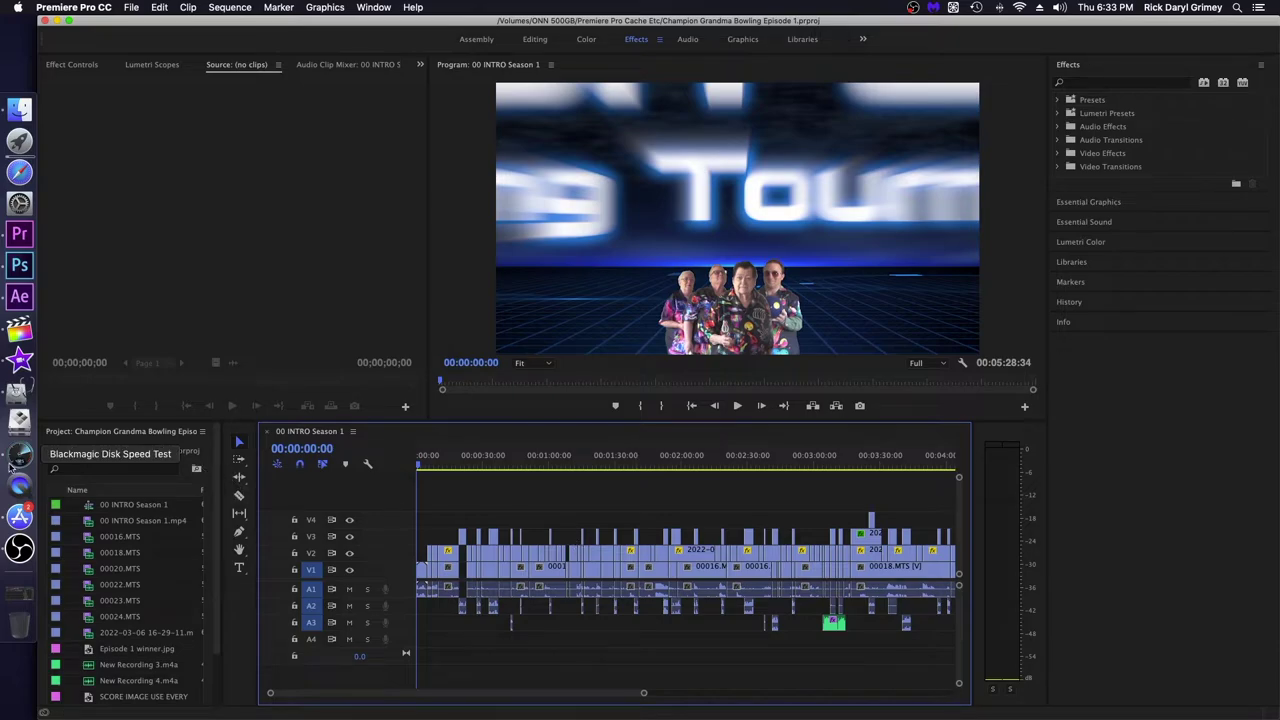
left_click(14, 142)
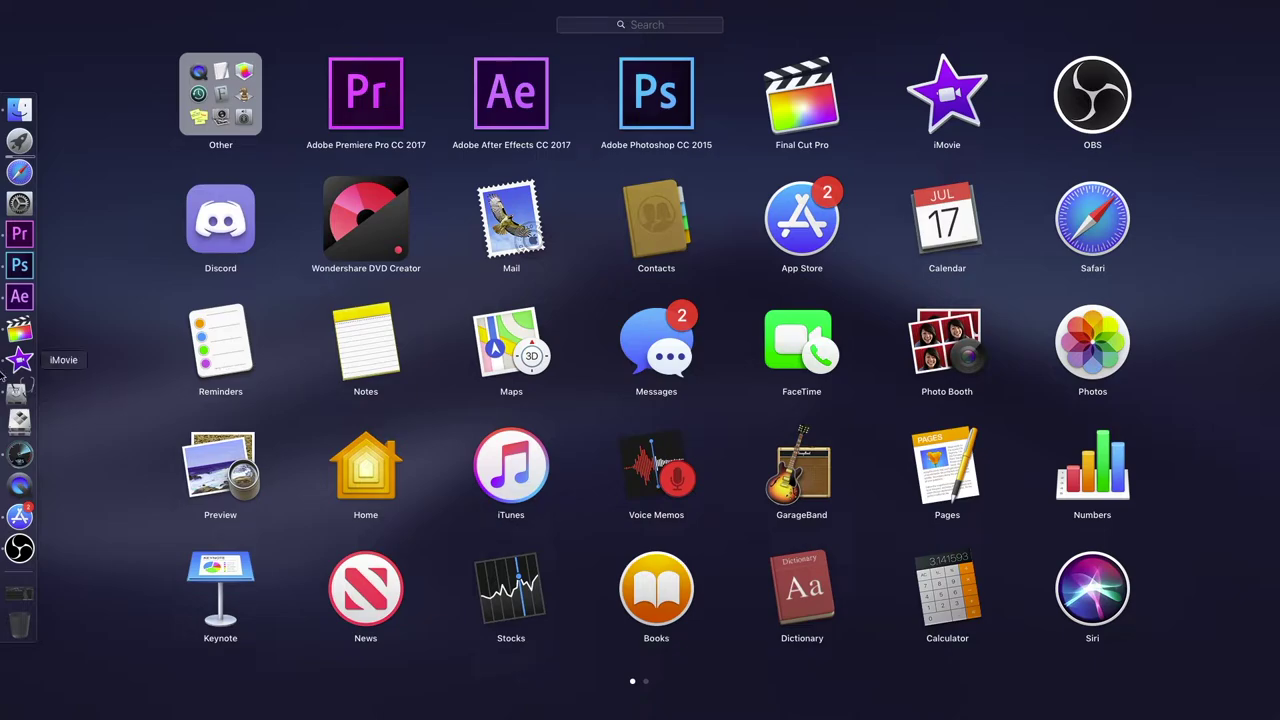
Step: Launch Activity Monitor from Launchpad's Other folder and switch it to the Memory view
left_click(215, 100)
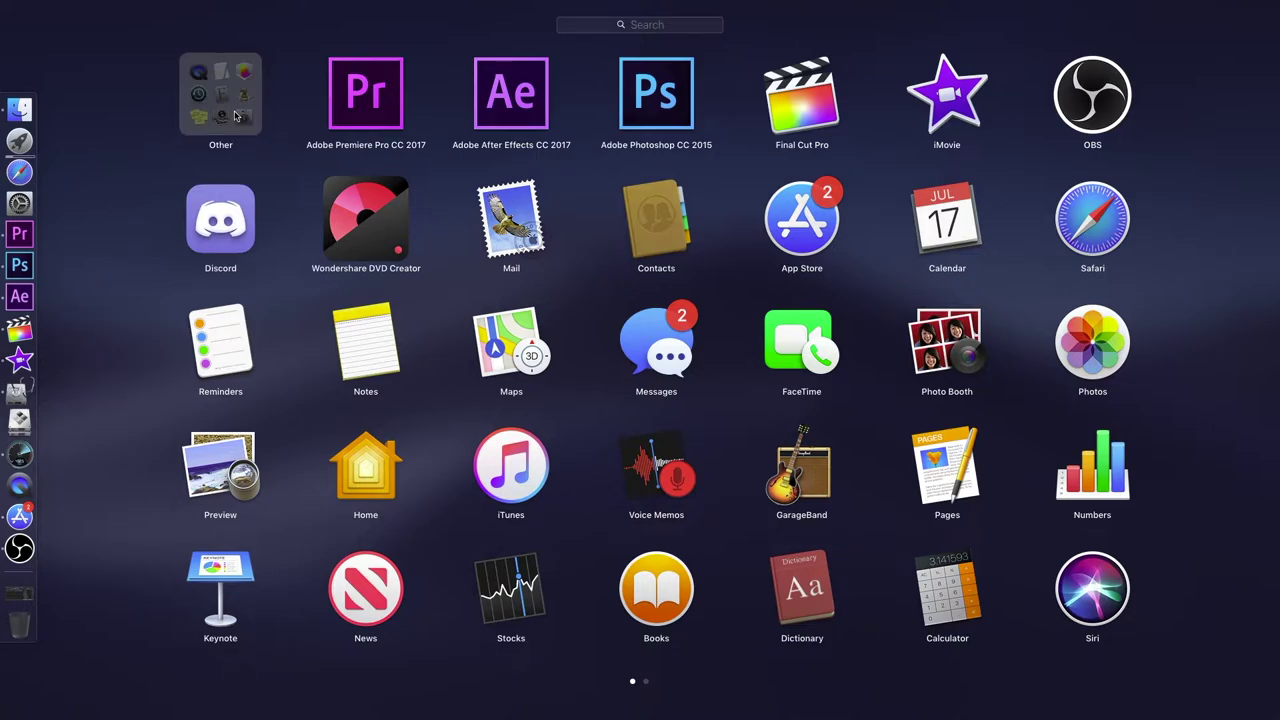
left_click(947, 310)
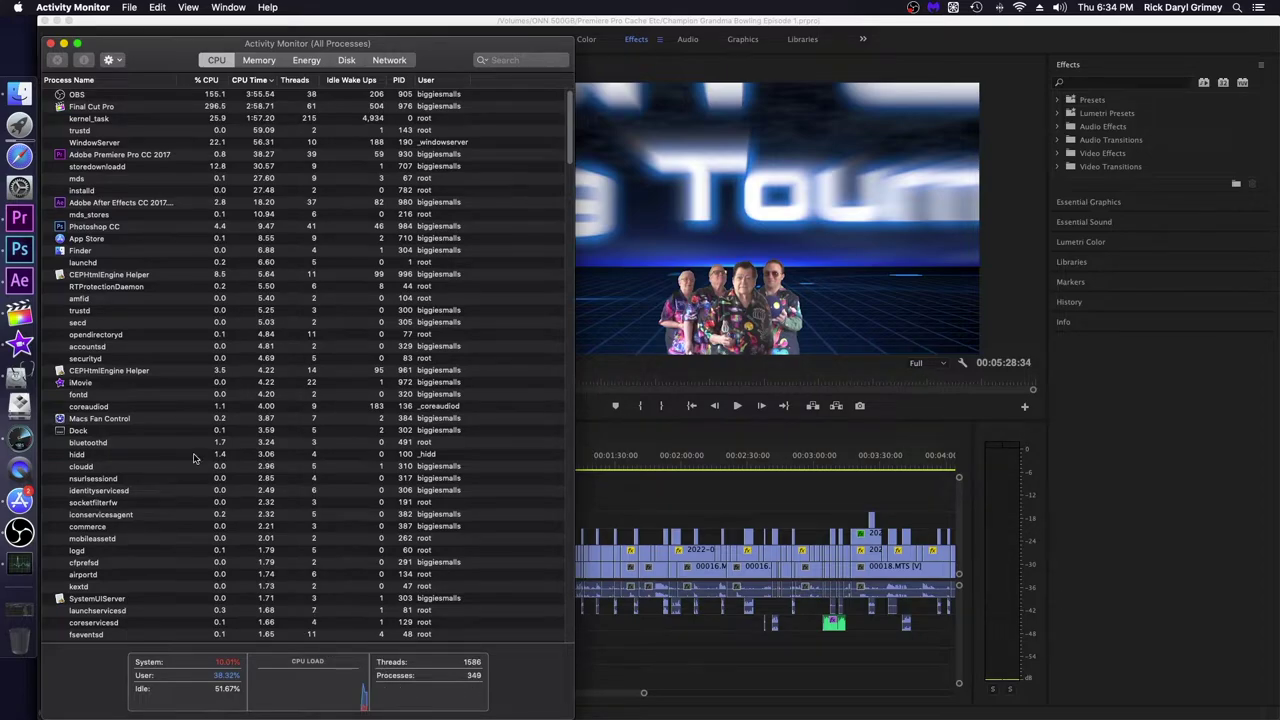
left_click(262, 61)
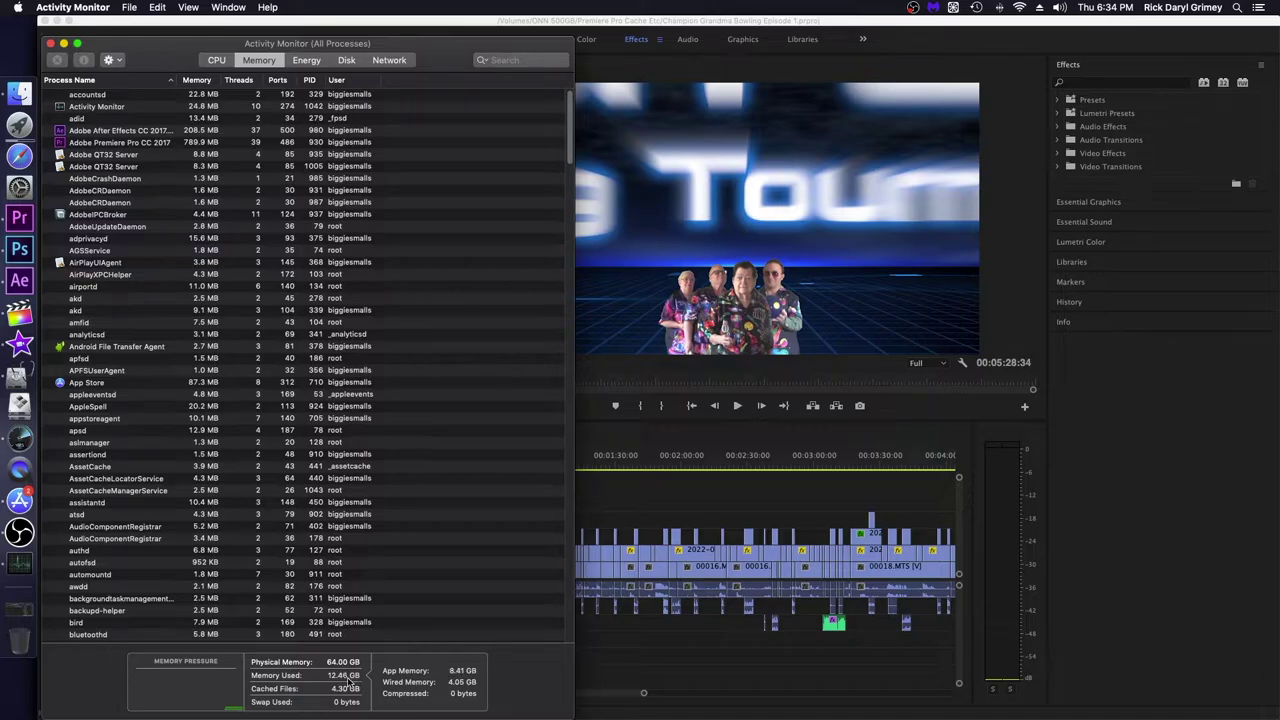
Step: Check the Memory Used and App Memory figures against 64 GB, then return to the Premiere Pro project
mouse_move(352, 684)
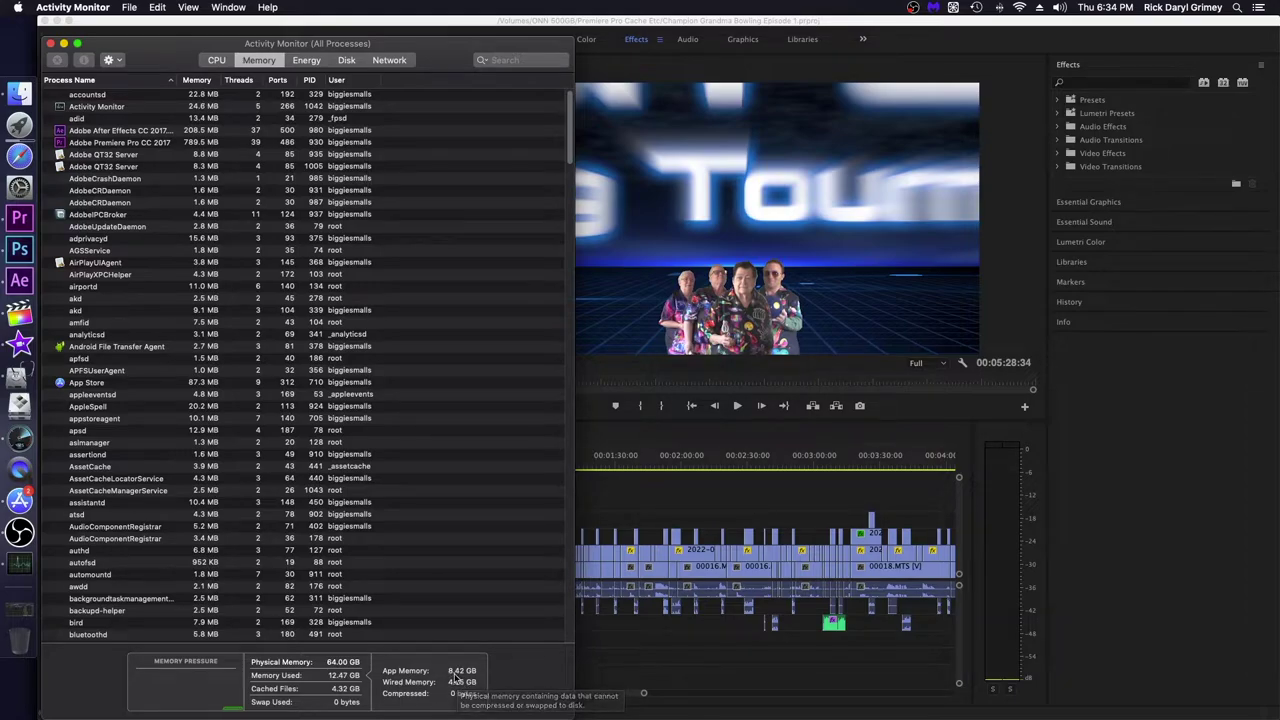
mouse_move(462, 677)
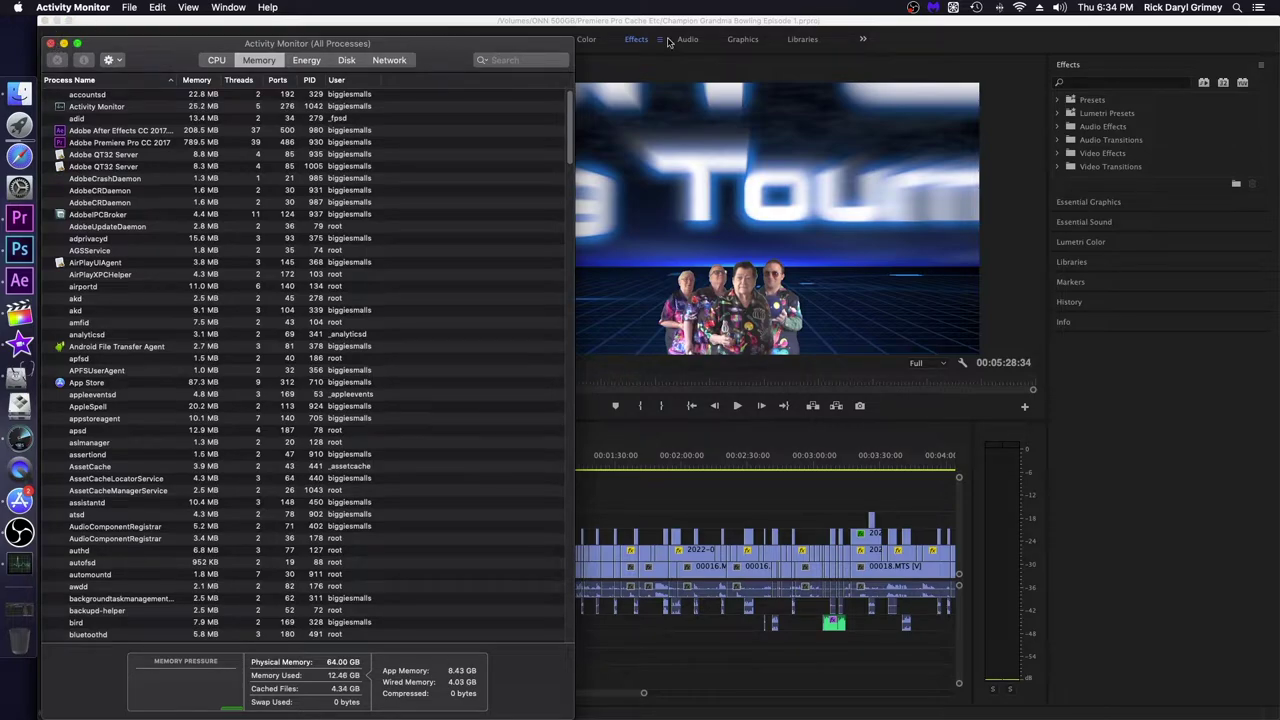
left_click(708, 24)
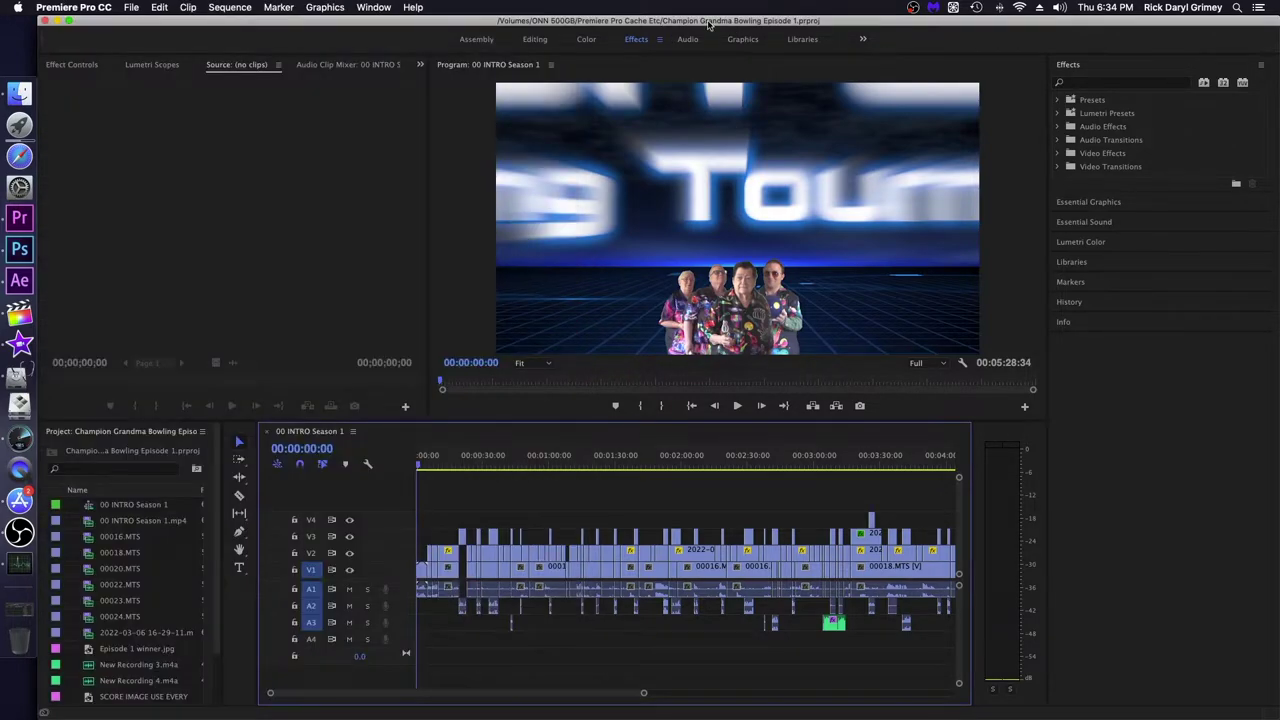
Step: Open the Export Settings and set bitrate encoding to CBR with a 30 Mbps target
left_click(131, 7)
mouse_move(198, 341)
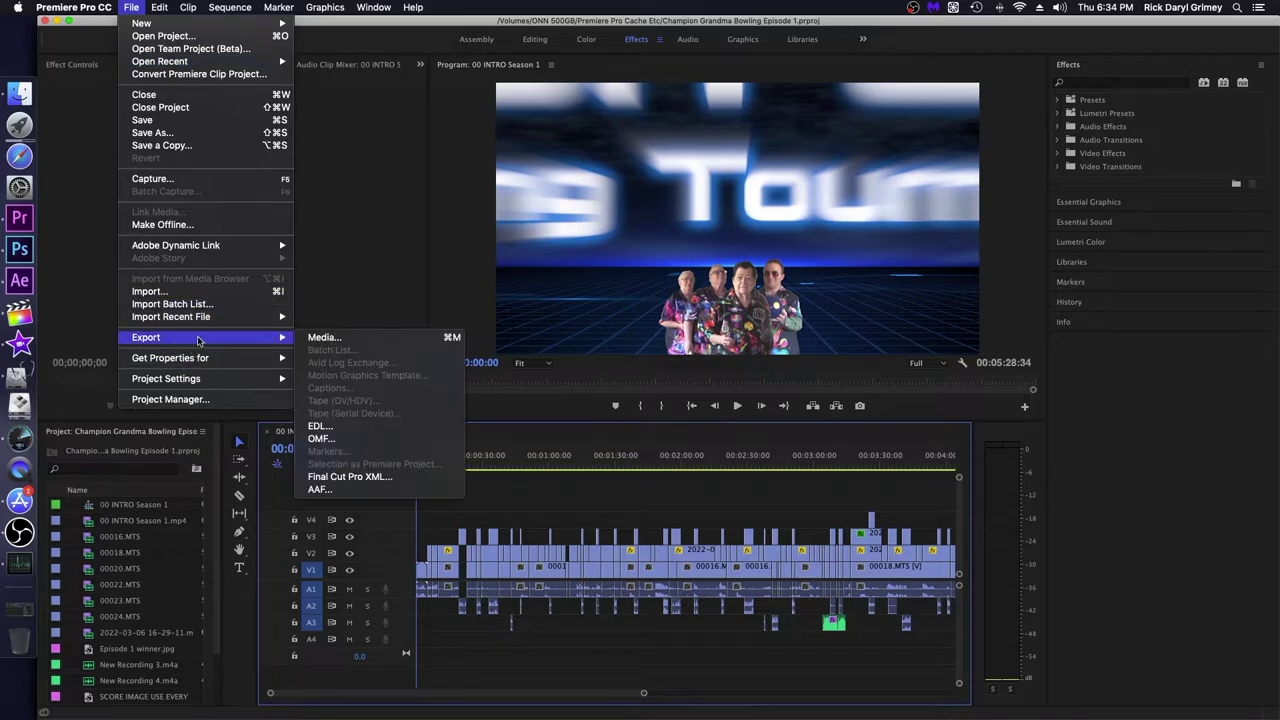
left_click(314, 344)
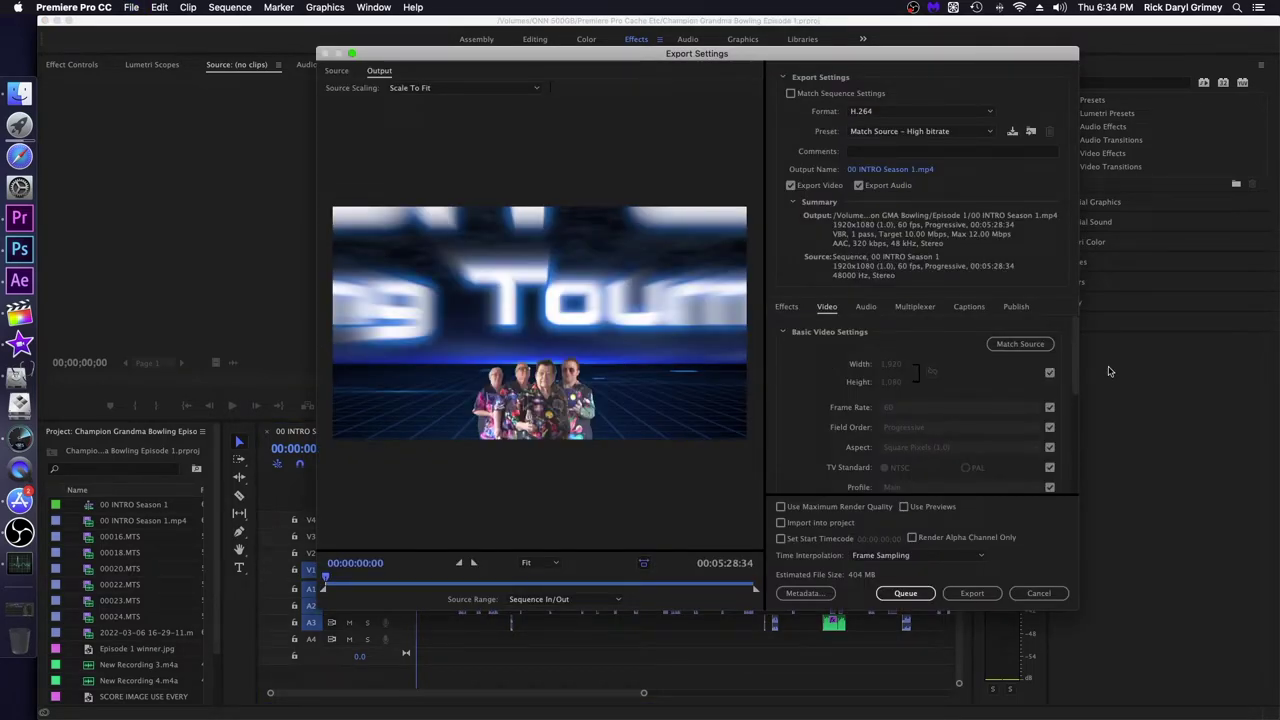
scroll(963, 368, "down", 5)
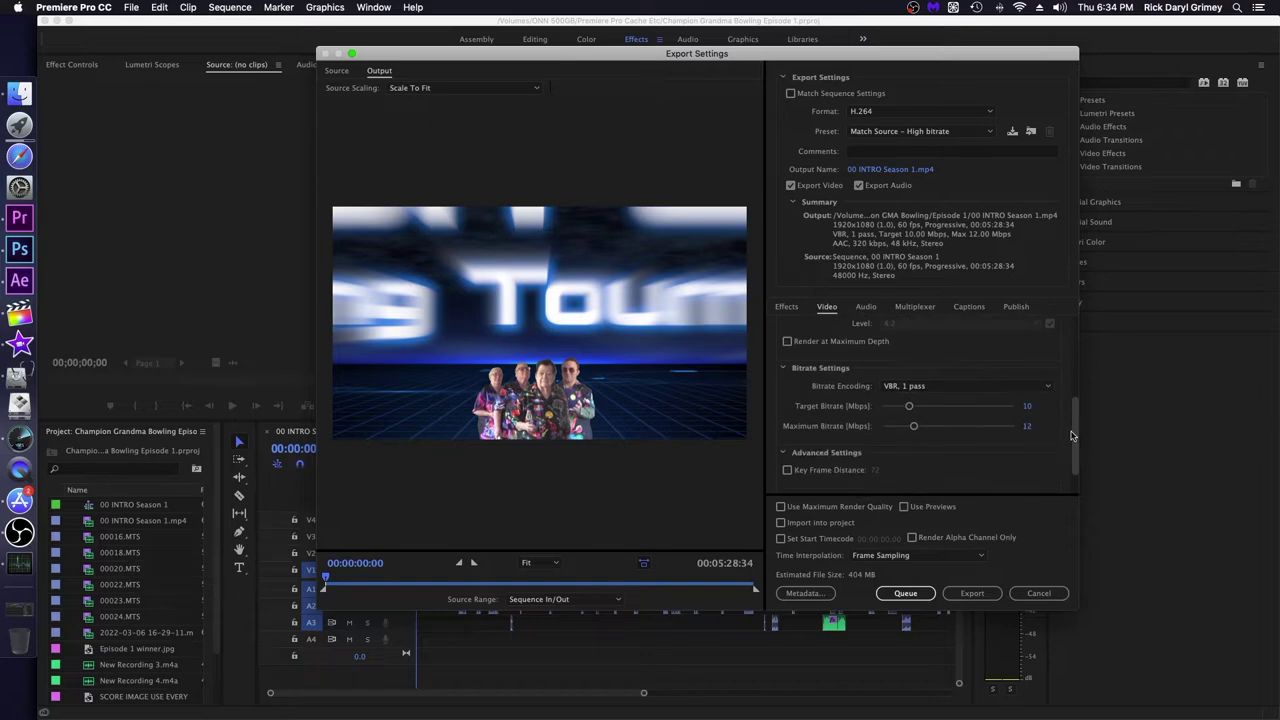
left_click(963, 368)
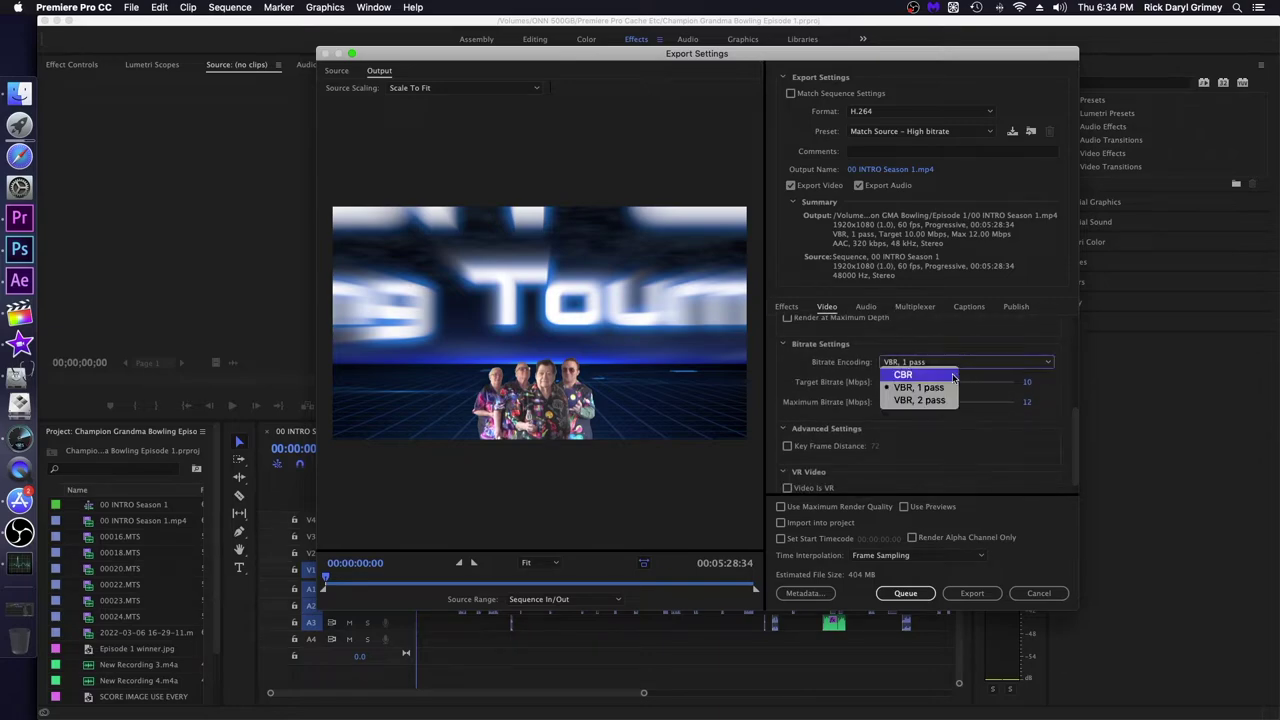
left_click(900, 364)
left_click(1027, 389)
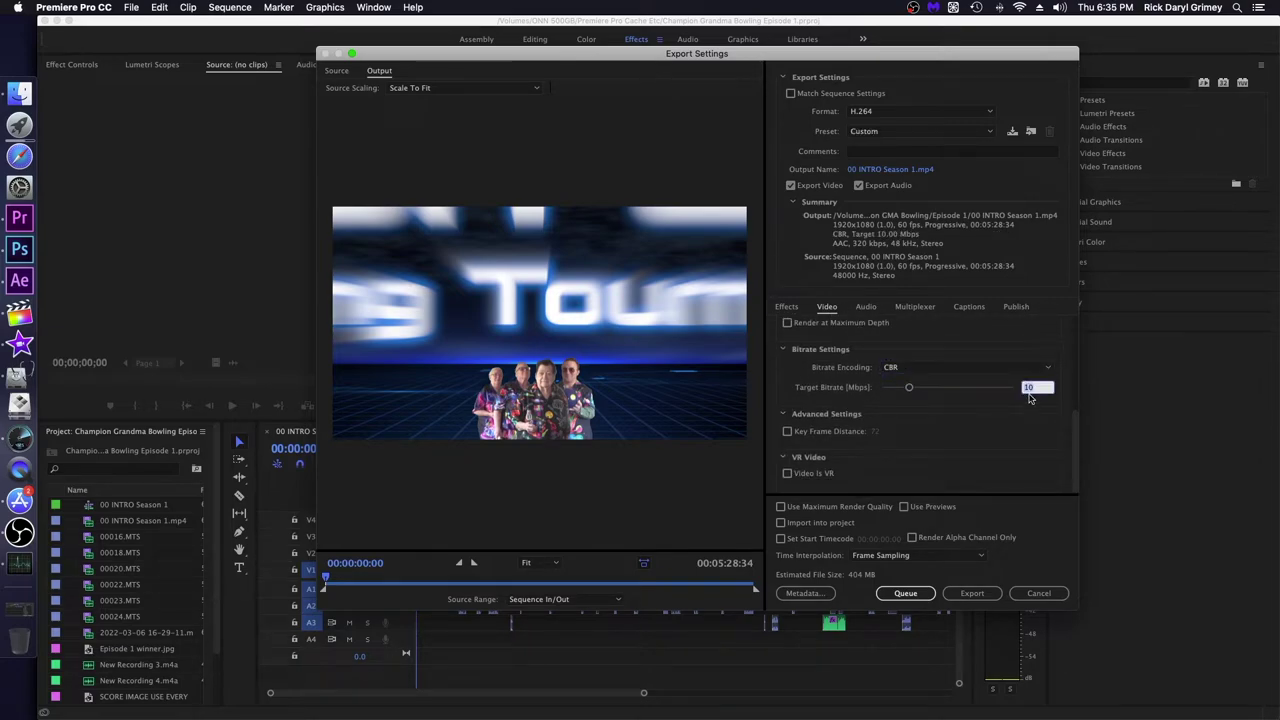
type("3")
key("Return")
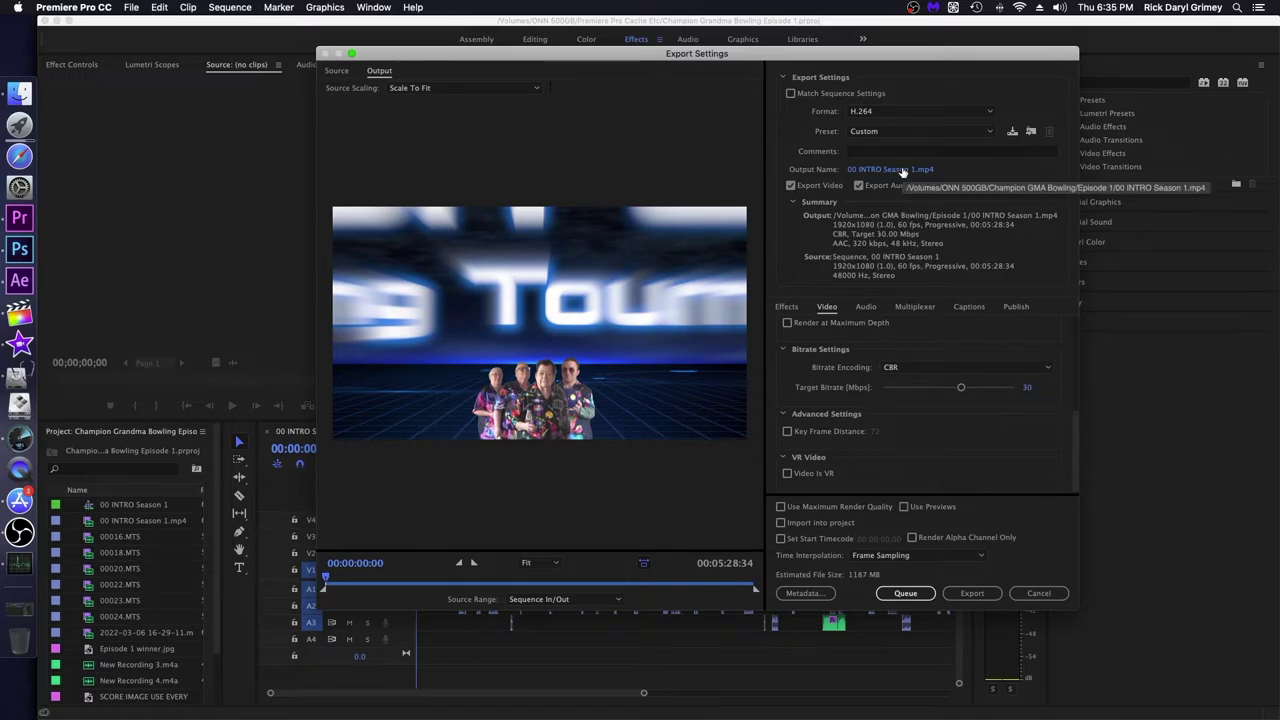
Step: Save the output as Test Delete After.mp4 in the Mac Pro 2013 upgrades folder and start encoding
left_click(898, 170)
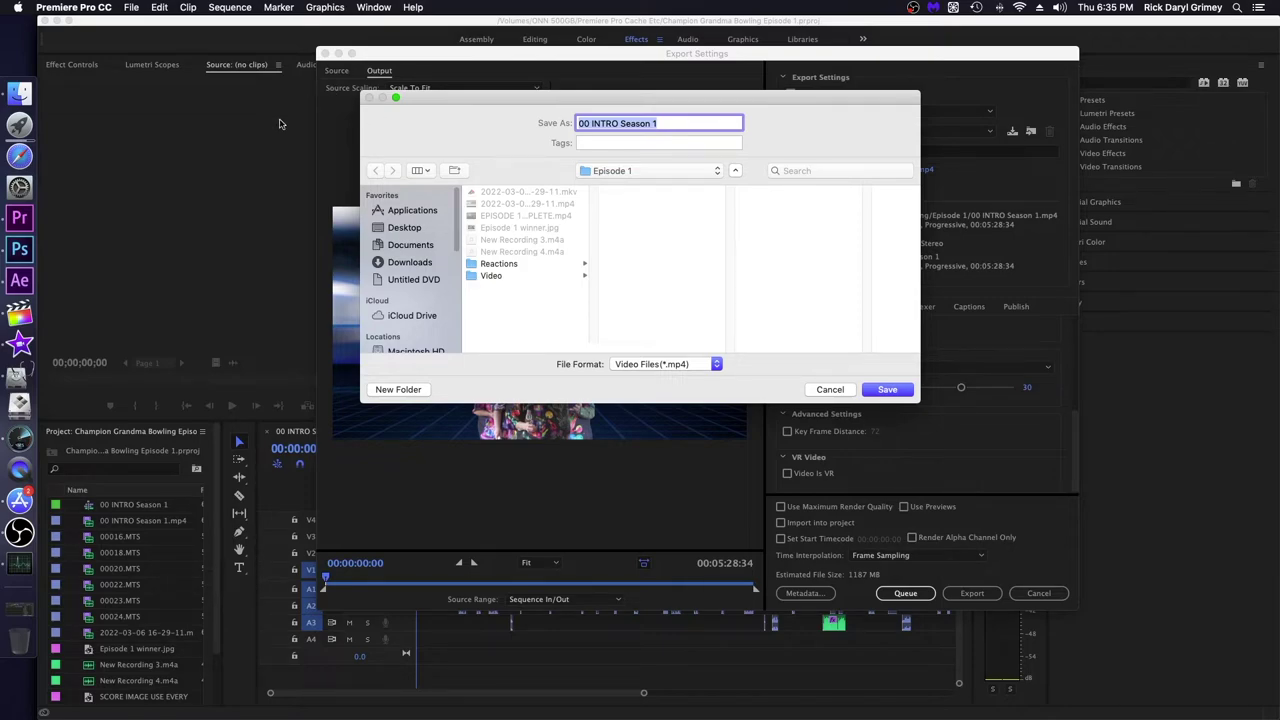
left_click(655, 171)
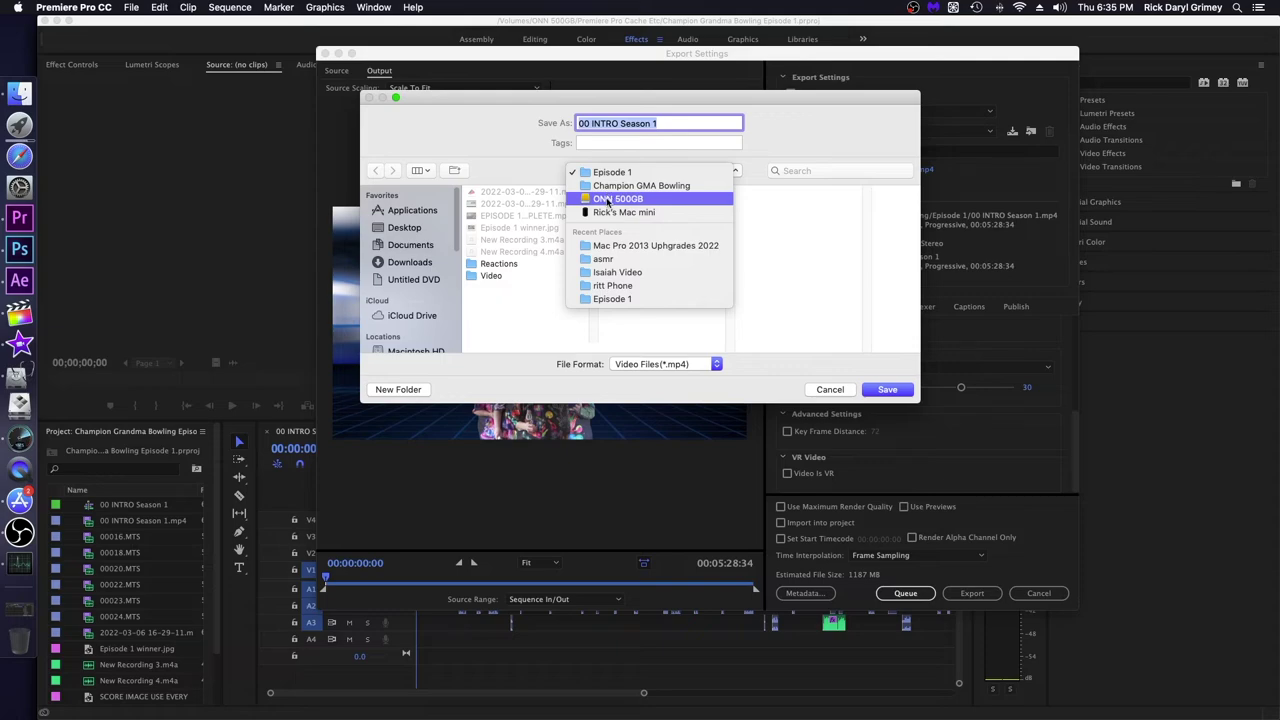
left_click(640, 245)
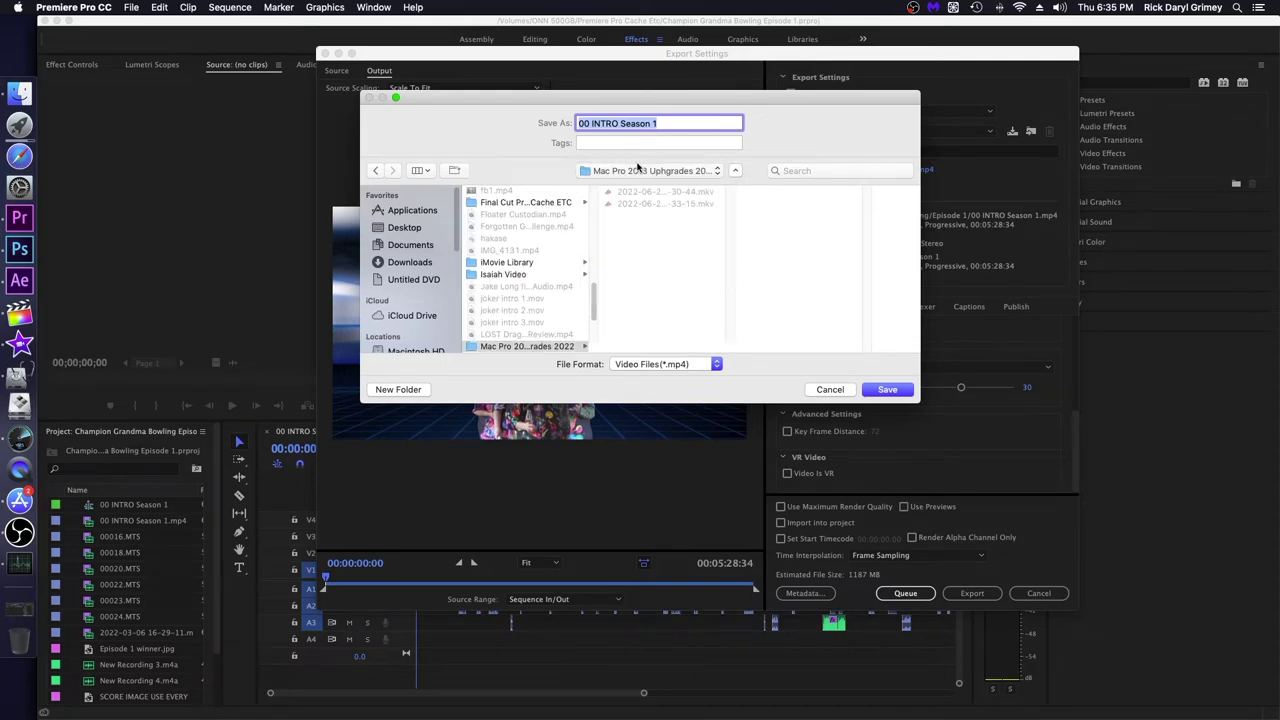
type("Test Delete After")
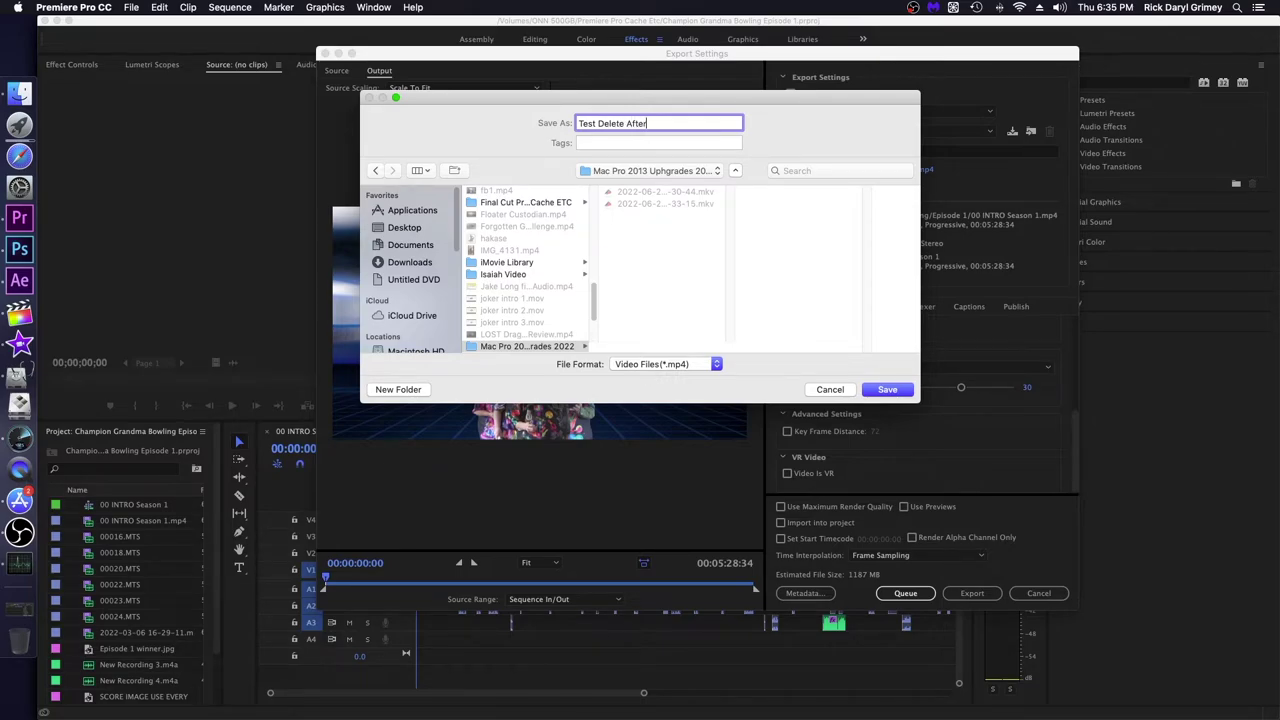
left_click(884, 389)
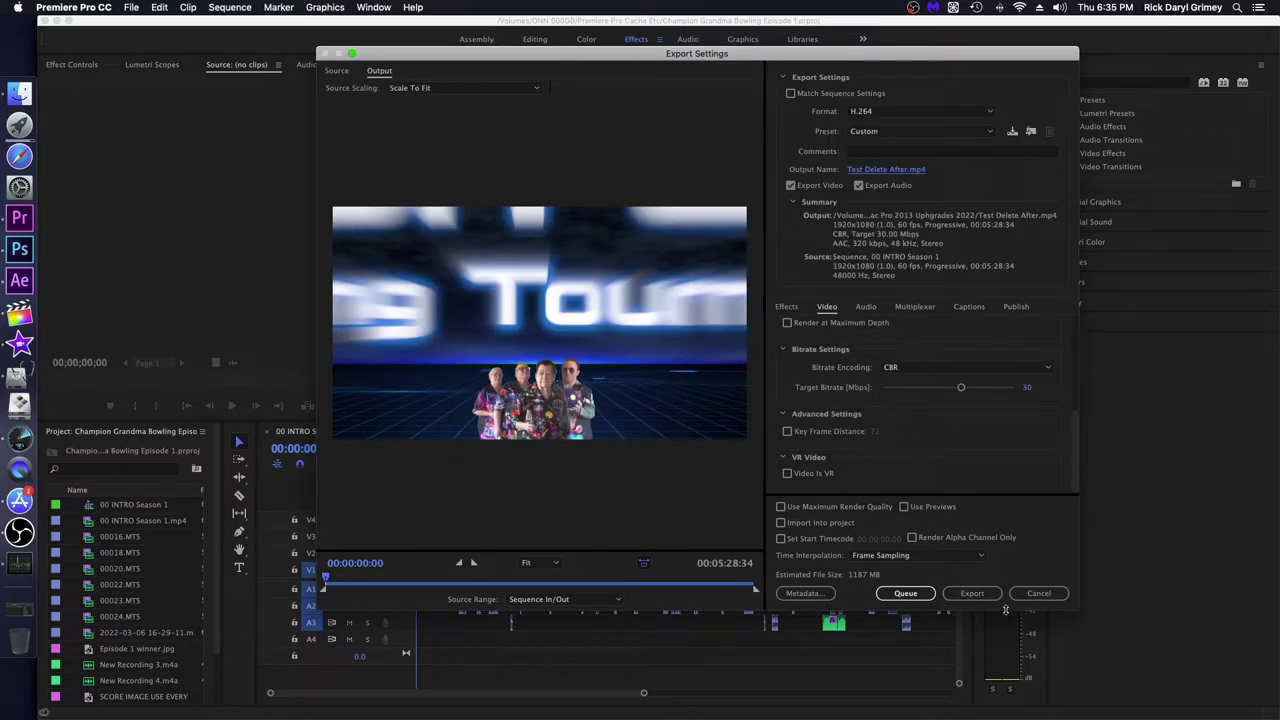
left_click(975, 594)
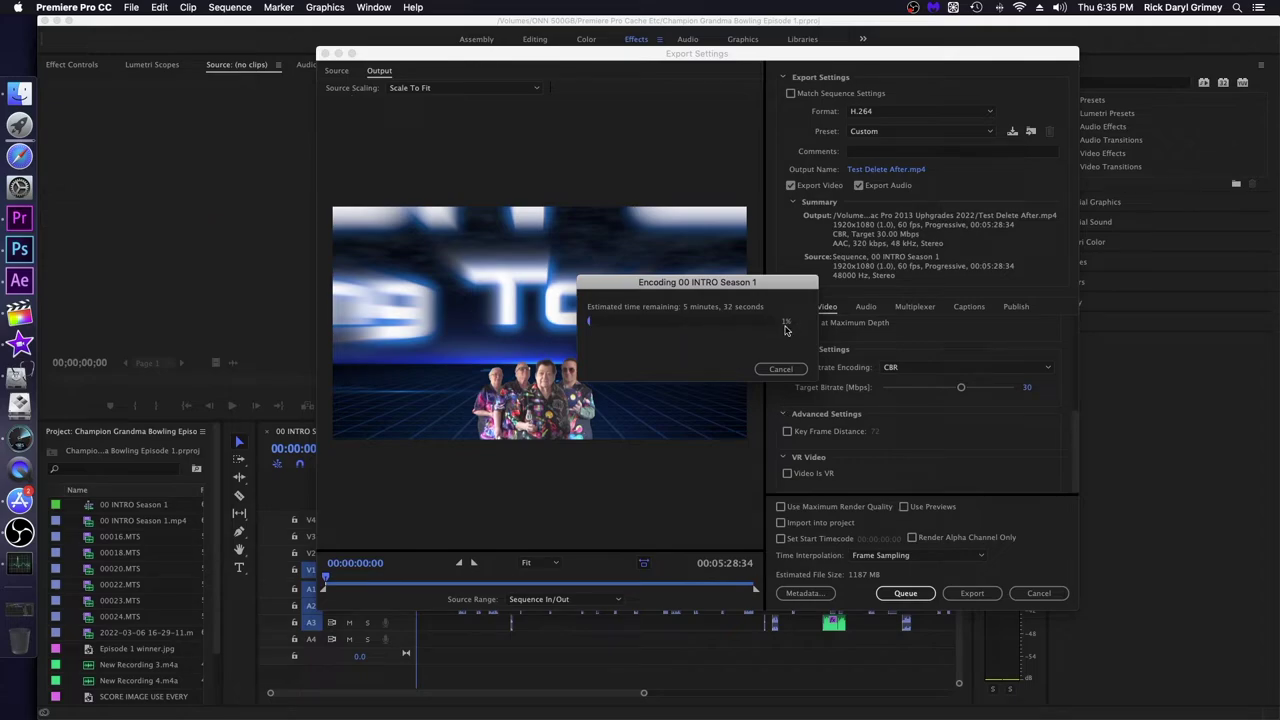
Step: Set the Main fan in Macs Fan Control to a constant maximum 1900 RPM and minimize its window
left_click(952, 7)
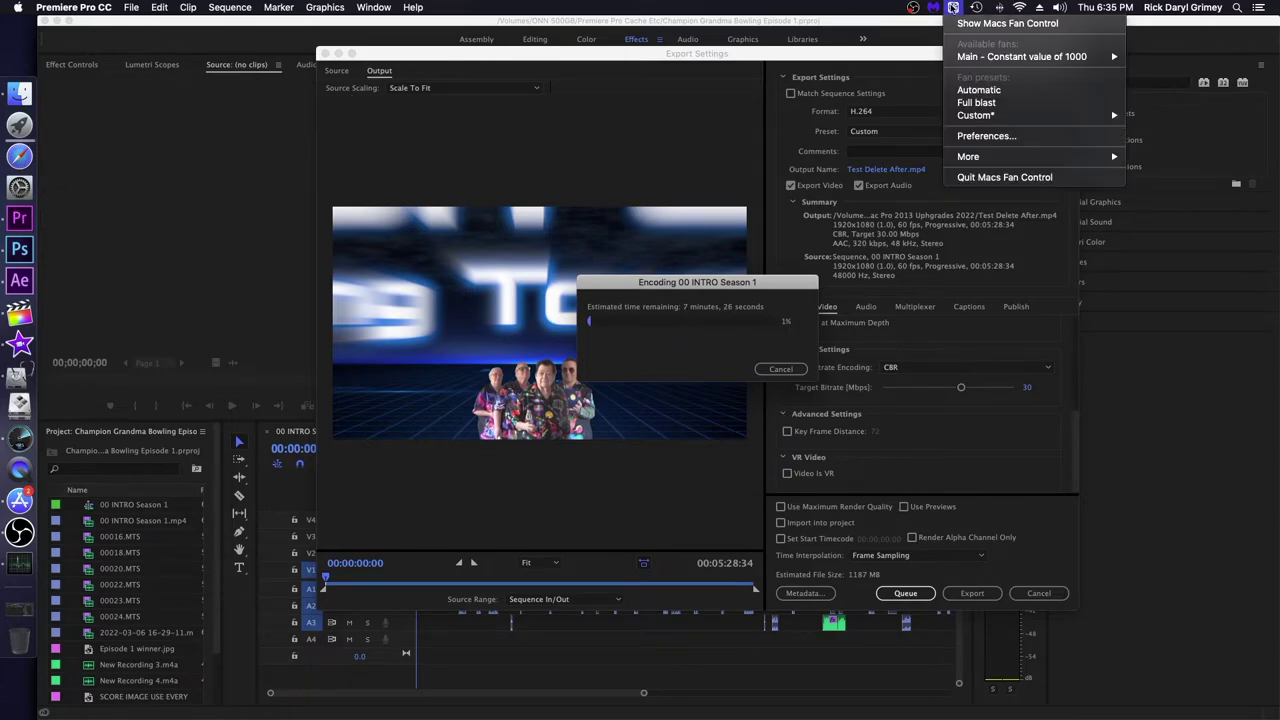
mouse_move(1001, 63)
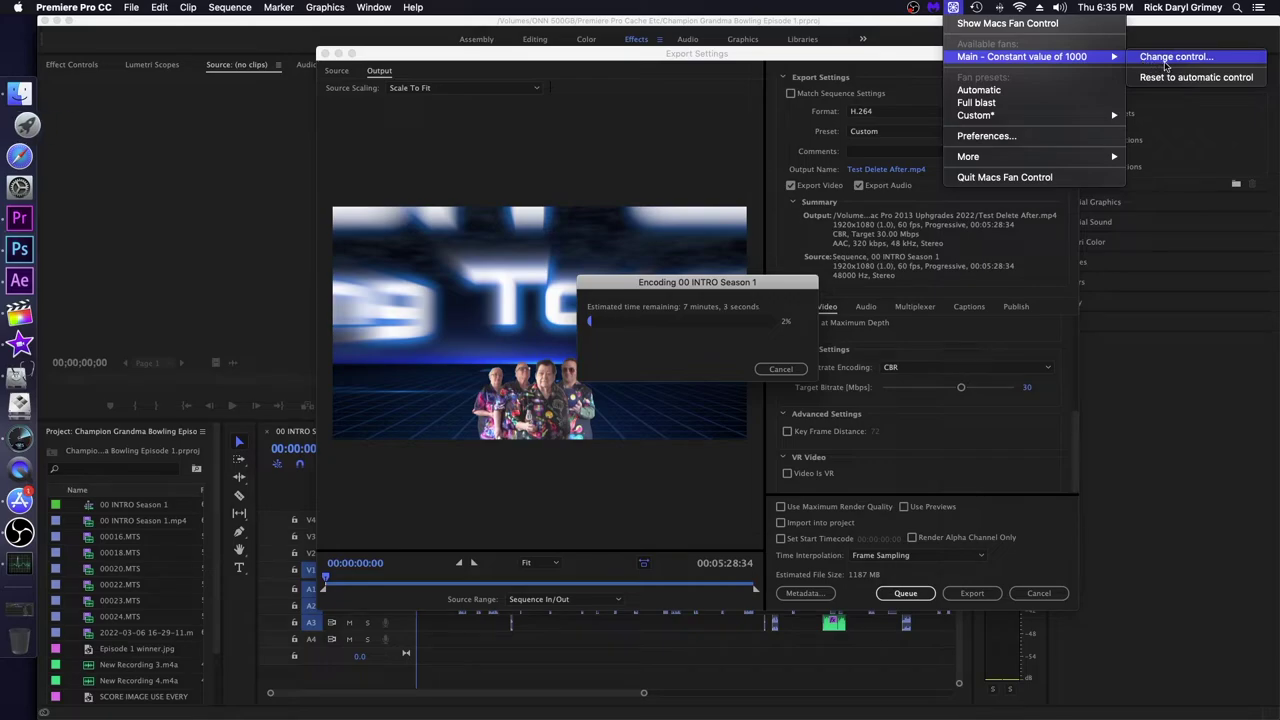
left_click(371, 142)
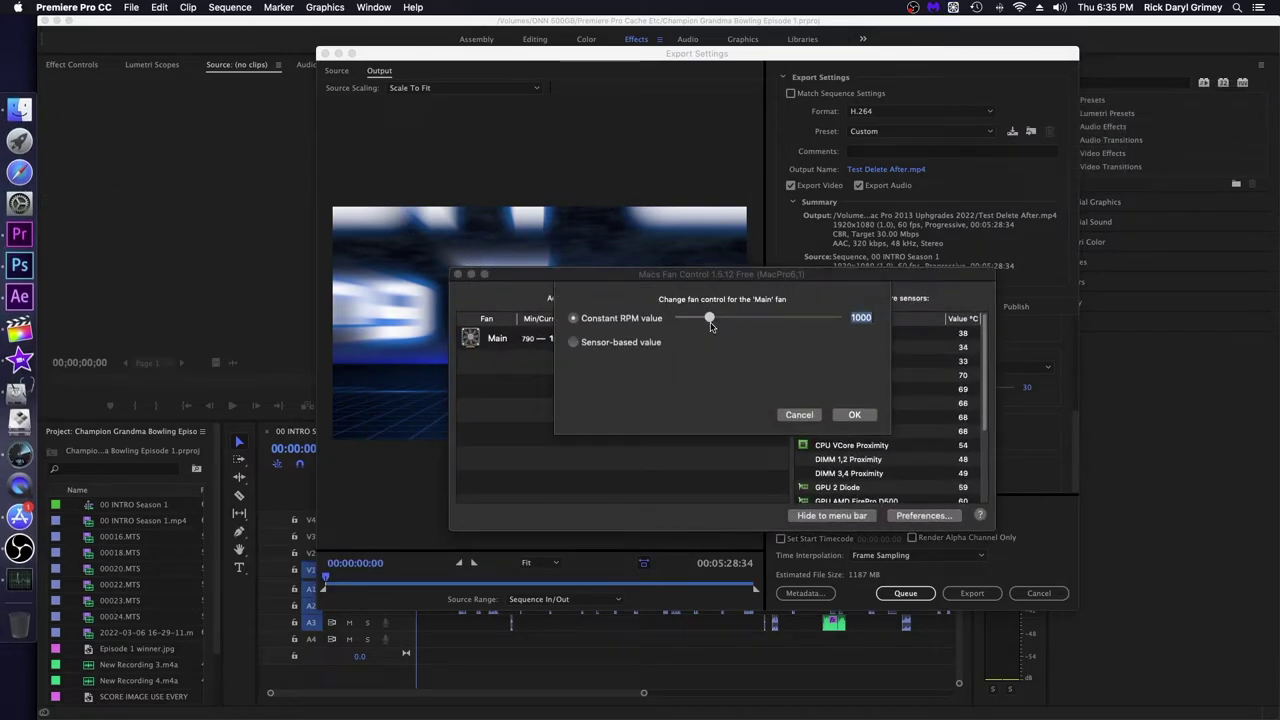
left_click_drag(712, 320, 798, 318)
left_click_drag(933, 320, 933, 322)
left_click(854, 414)
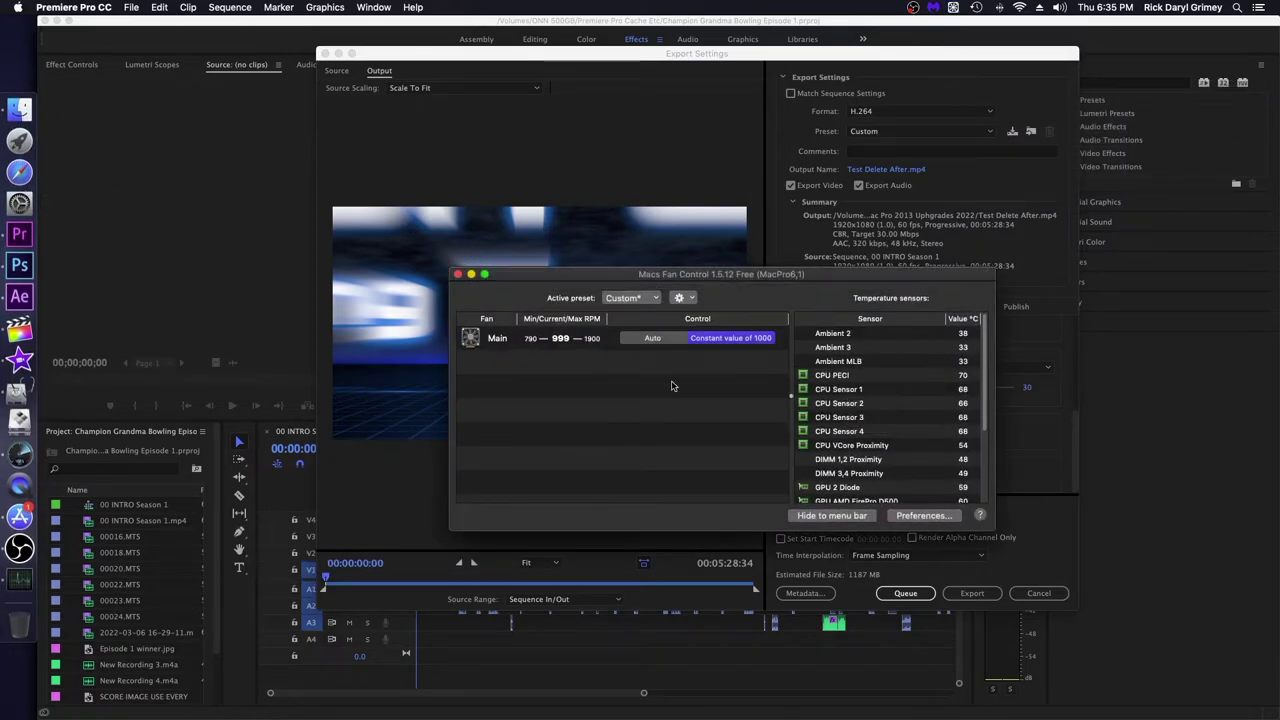
left_click(471, 274)
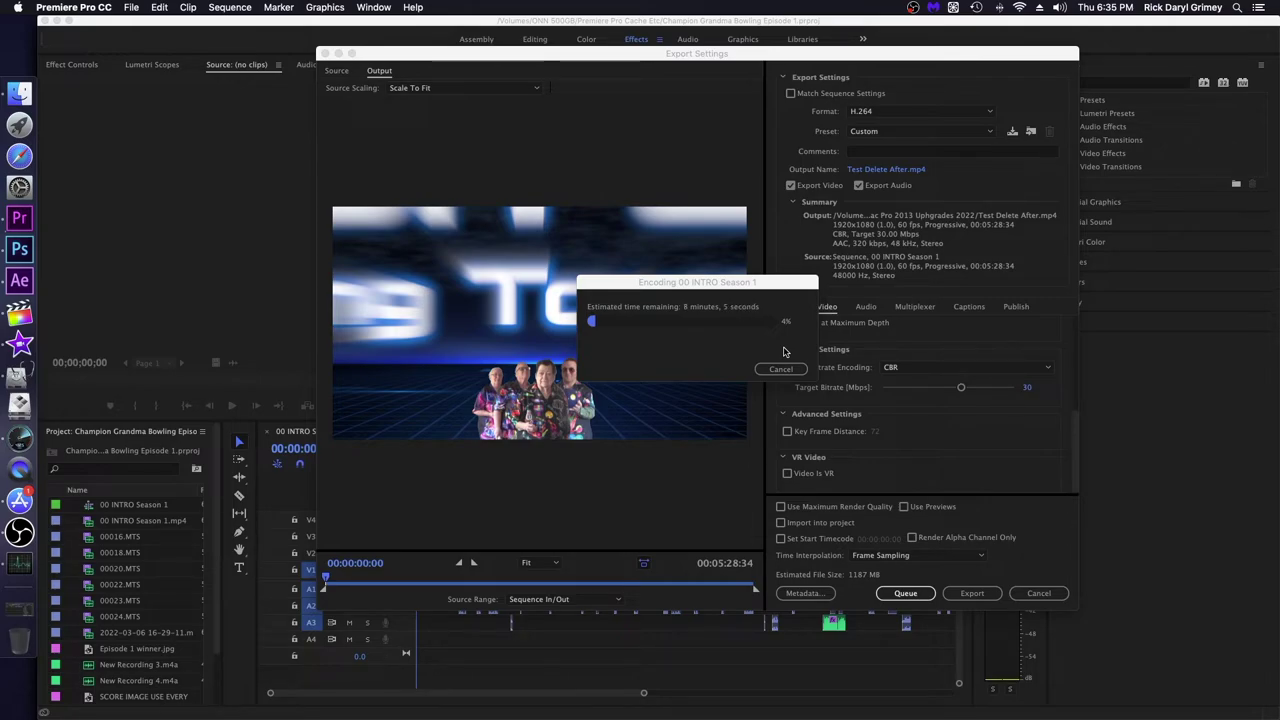
left_click(14, 562)
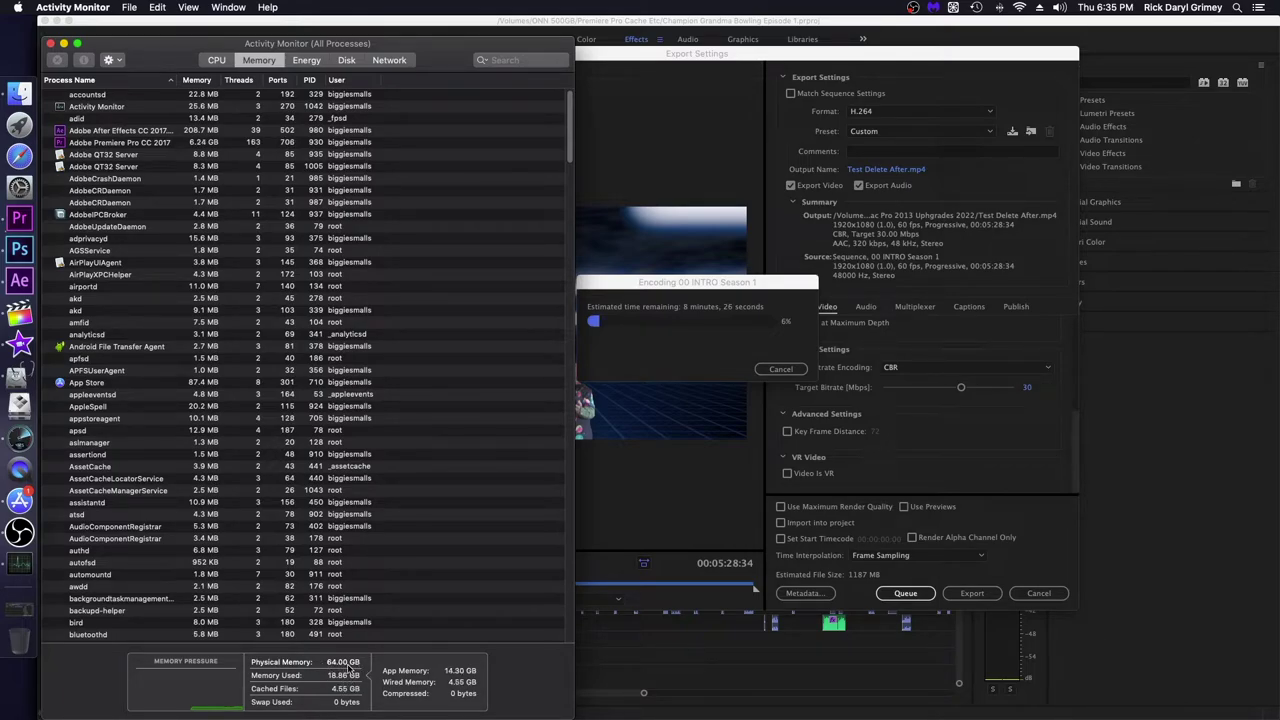
Step: Check Physical Memory in Activity Monitor during the export, switching briefly to Premiere Pro and back
mouse_move(352, 680)
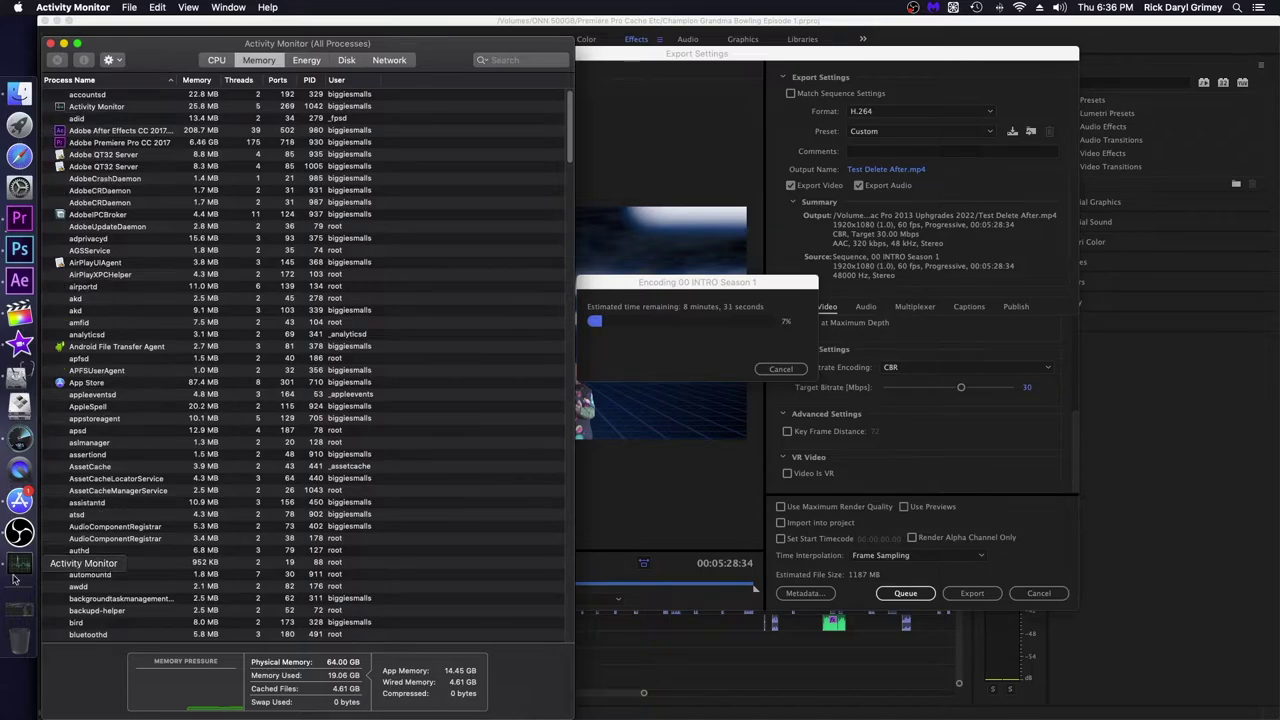
left_click(19, 218)
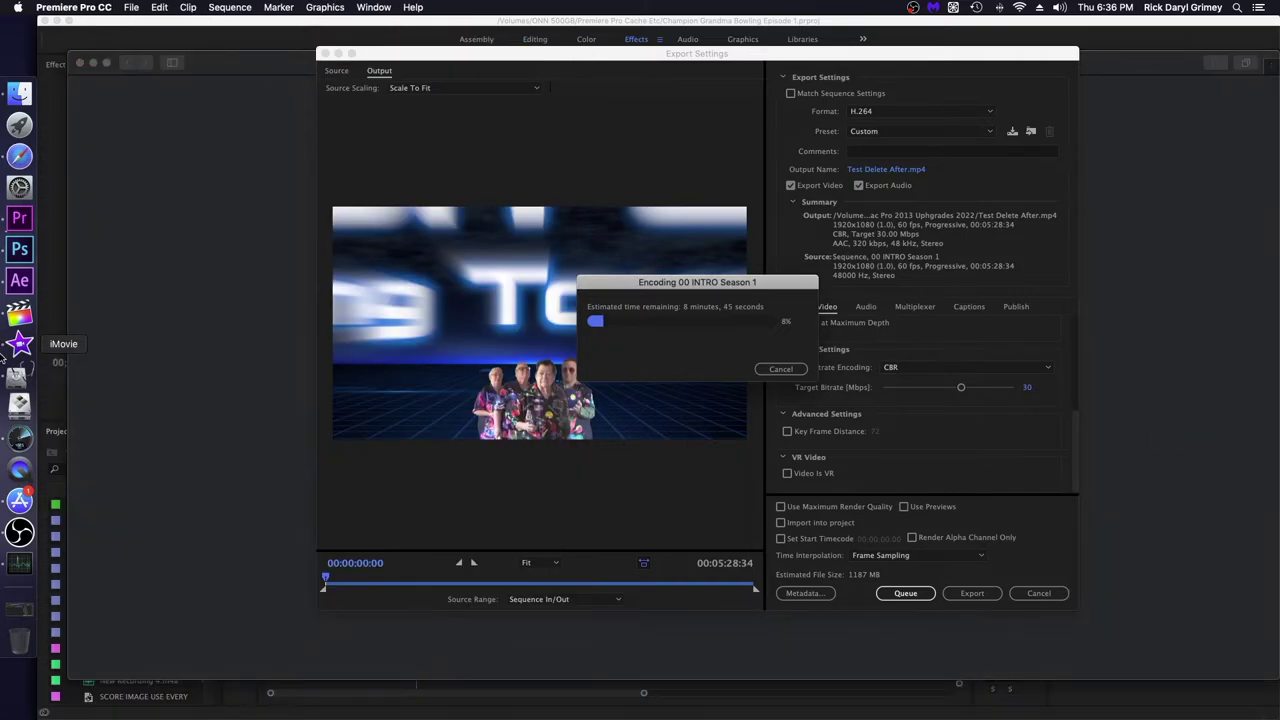
left_click(19, 566)
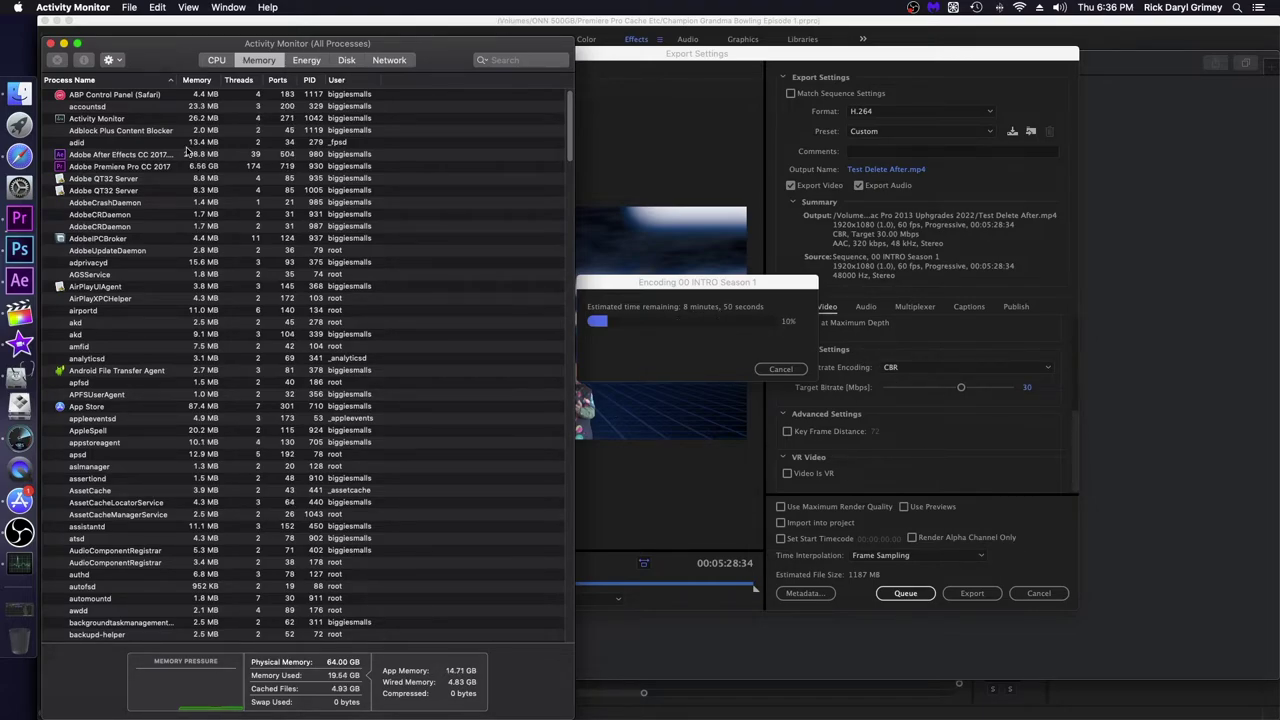
right_click(17, 155)
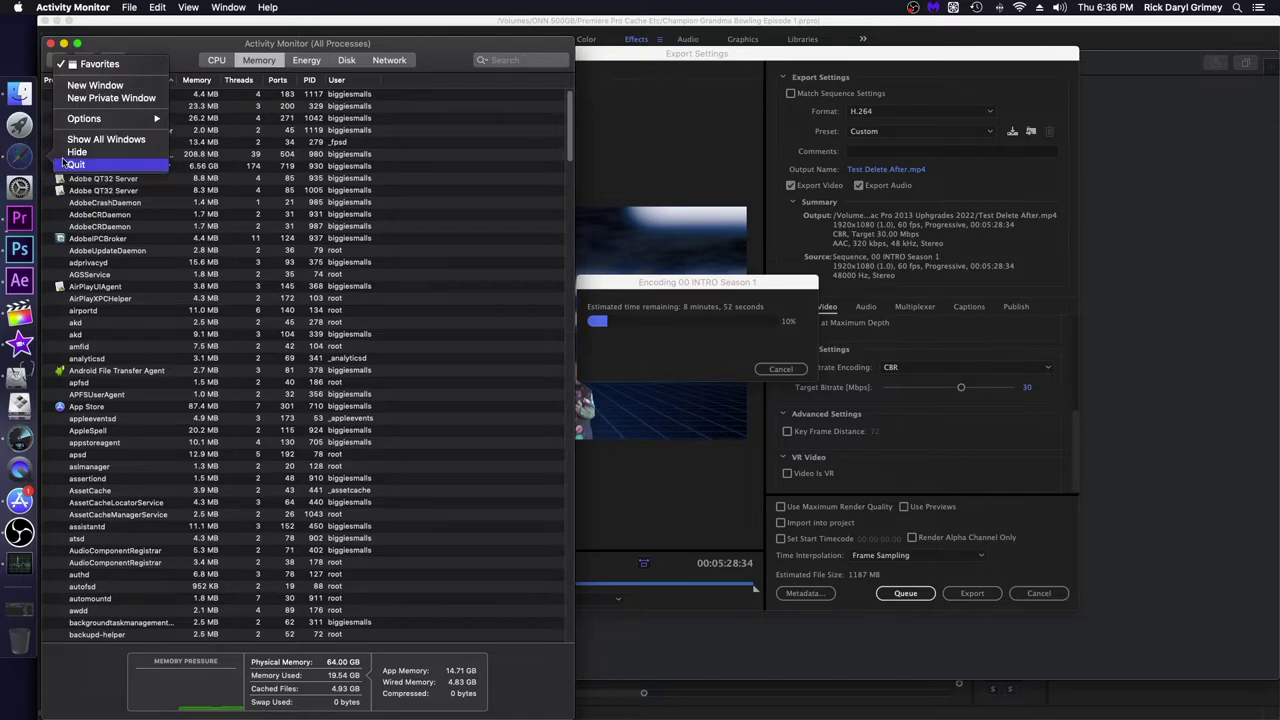
Step: Quit Safari, Photoshop, After Effects and Final Cut Pro from their Dock icons
left_click(66, 164)
right_click(19, 249)
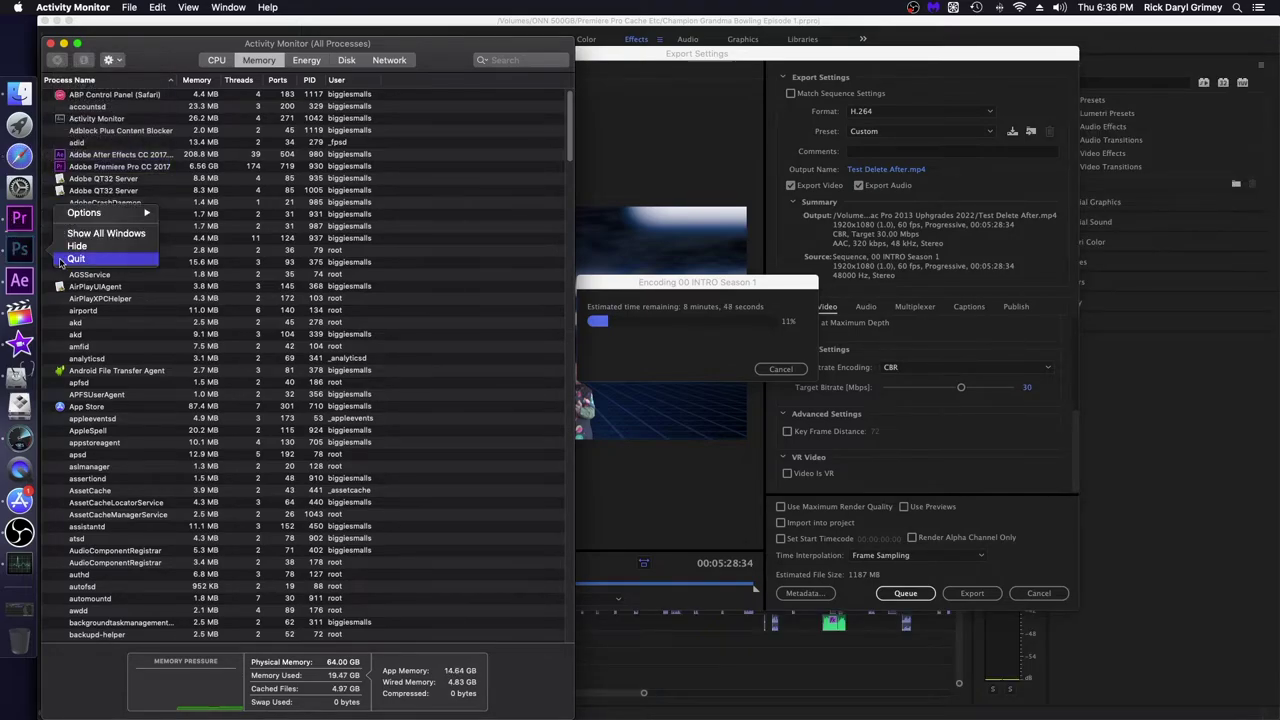
left_click(60, 260)
right_click(19, 281)
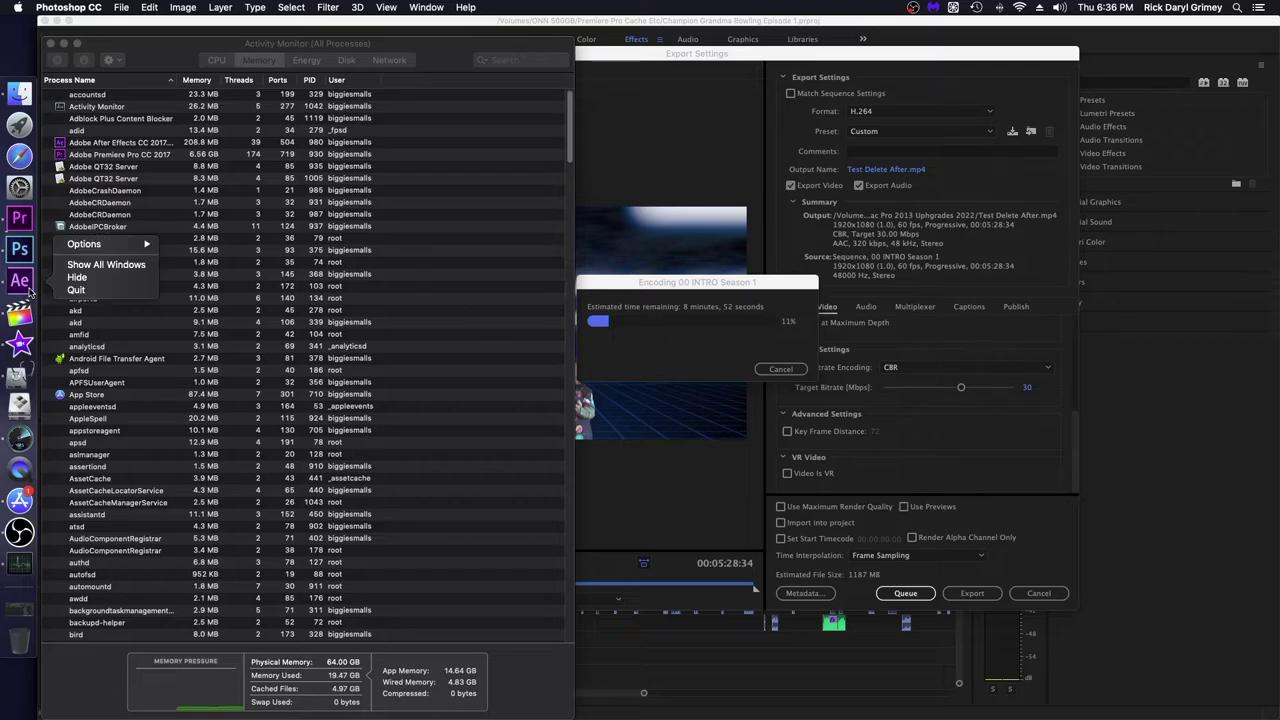
left_click(62, 294)
right_click(19, 312)
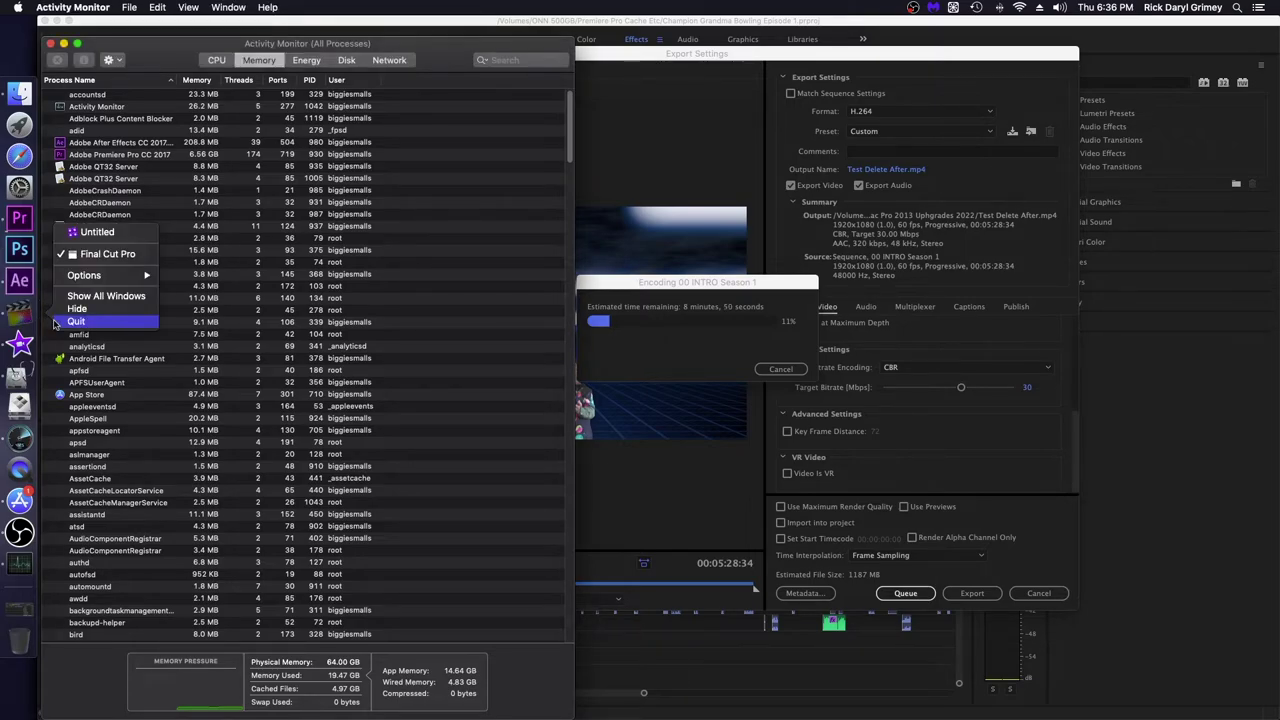
left_click(60, 323)
Step: Quit iMovie, Disk Utility, the Blackmagic app and App Store from the Dock
right_click(17, 345)
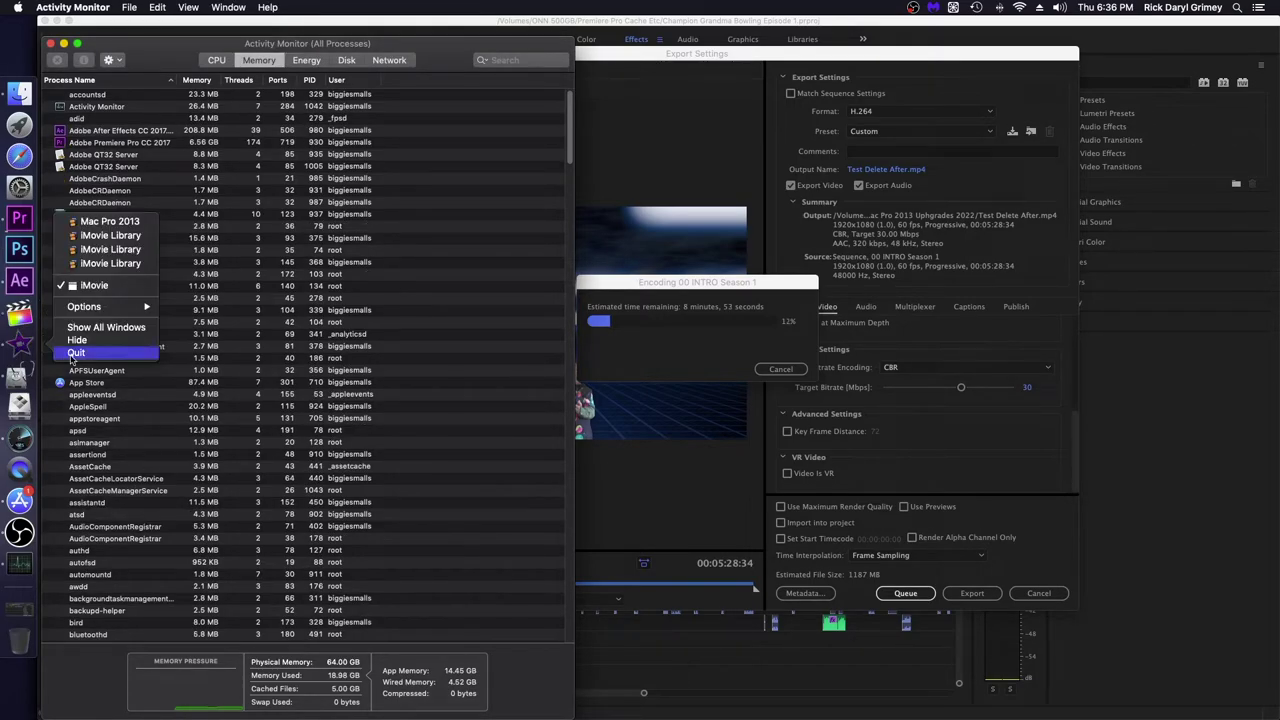
left_click(60, 356)
right_click(17, 377)
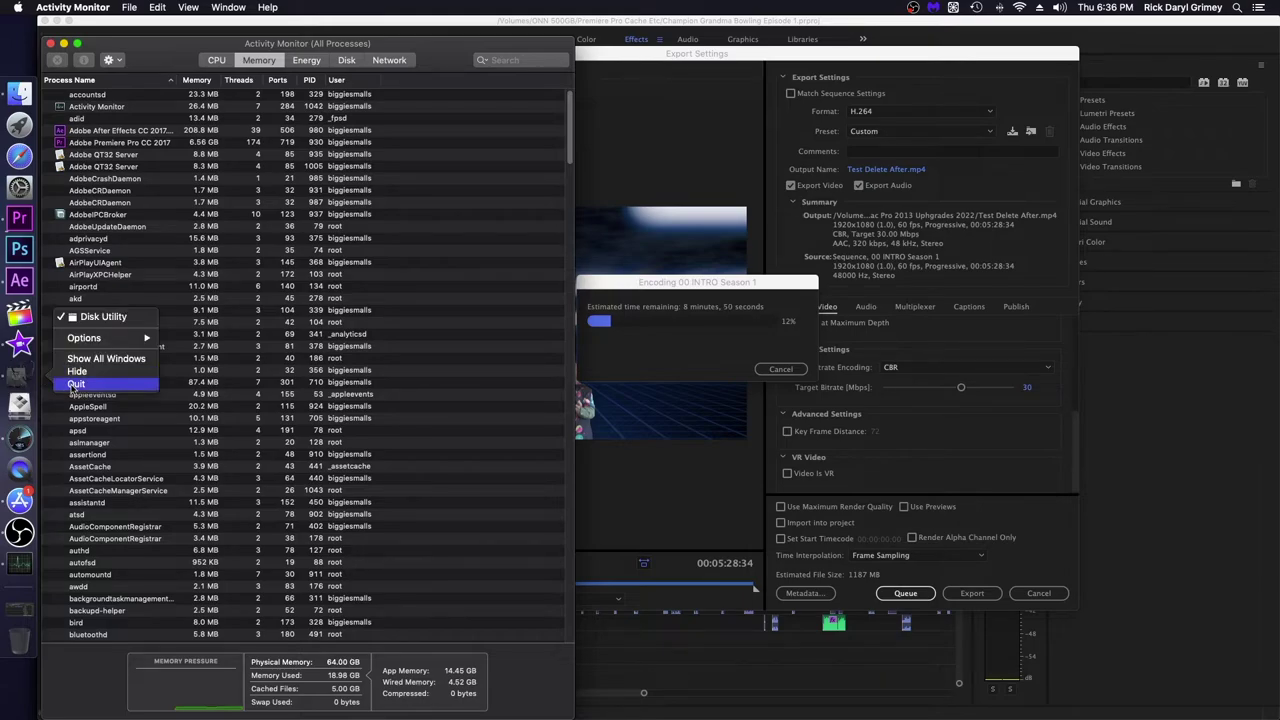
left_click(60, 388)
right_click(25, 448)
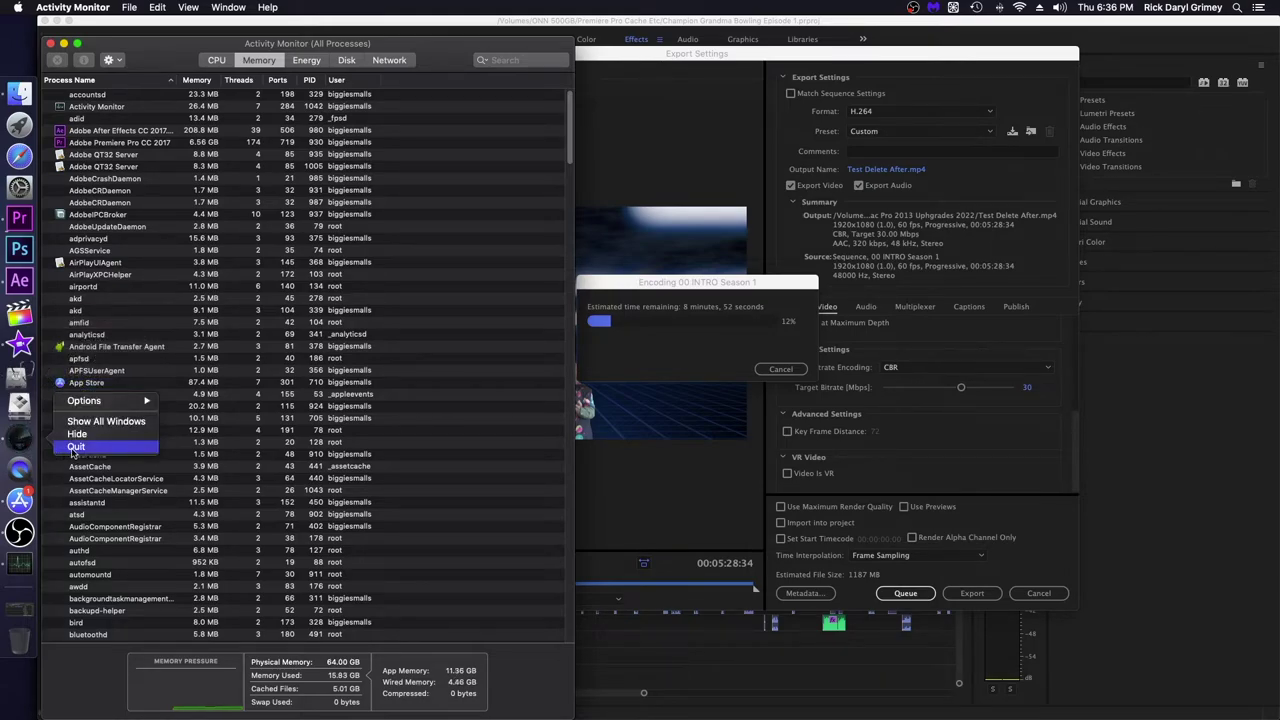
left_click(72, 450)
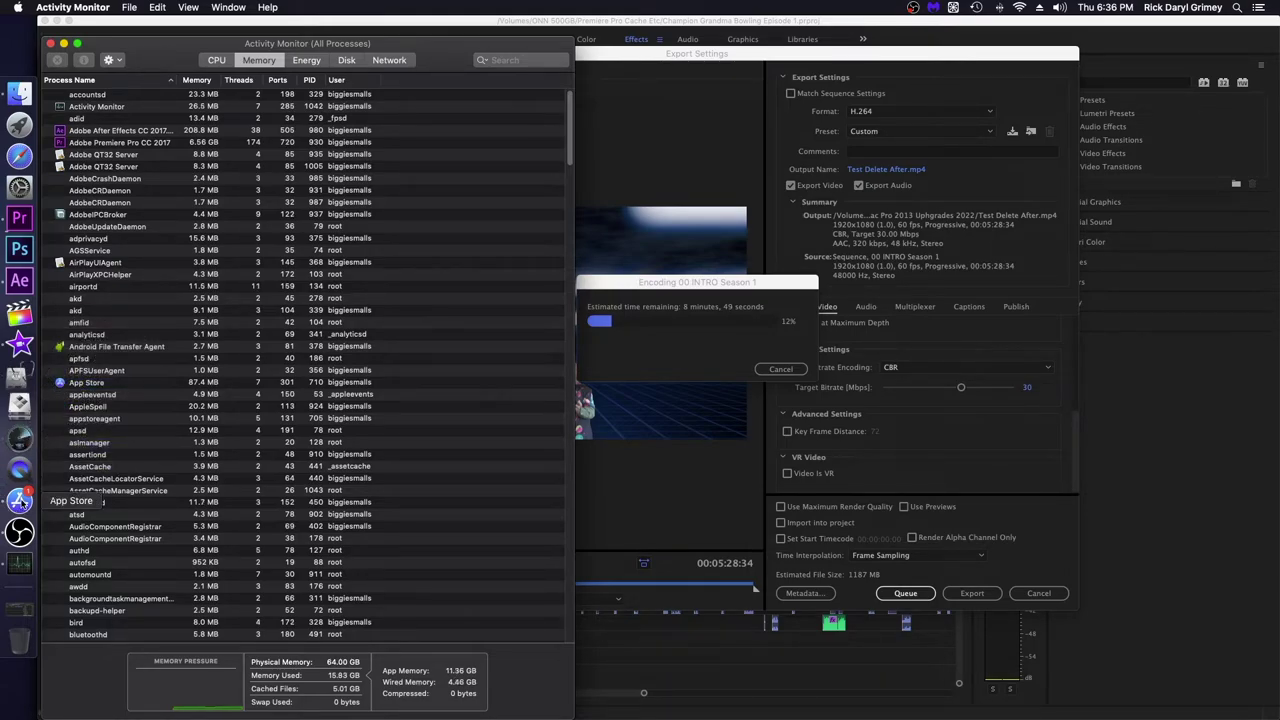
right_click(20, 500)
left_click(75, 510)
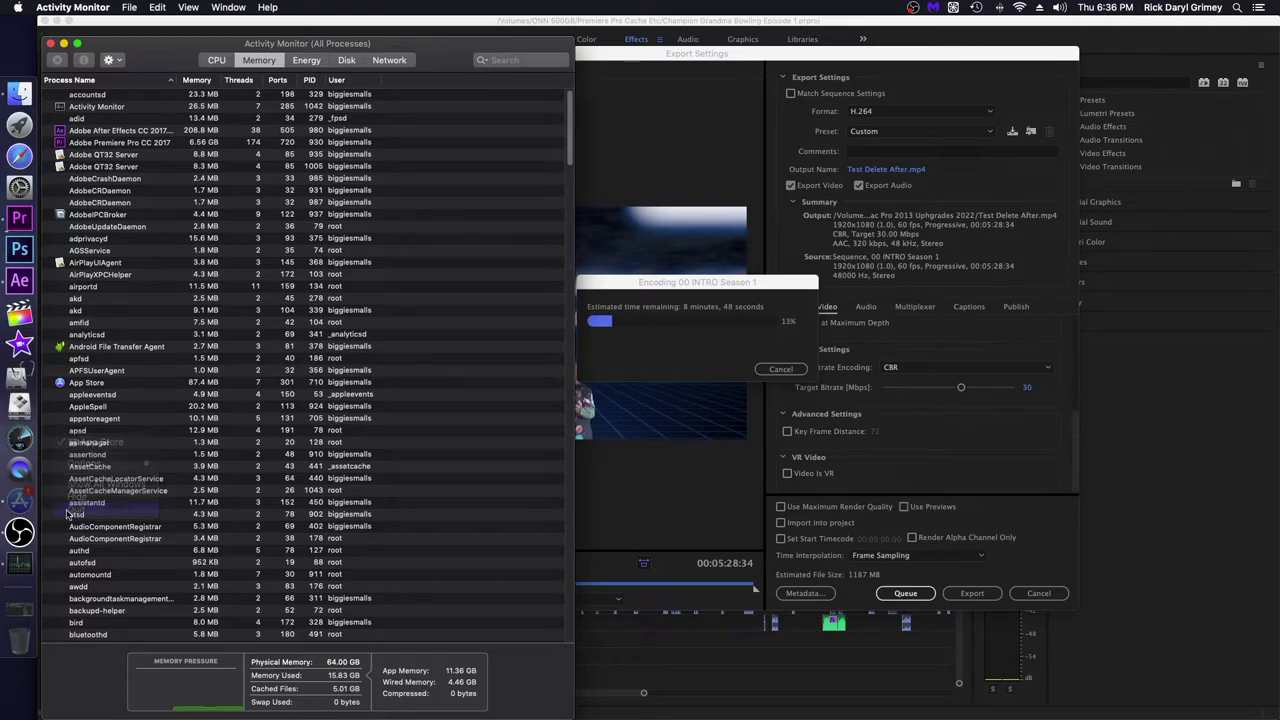
Step: Close the reopened After Effects start screen, hide the app and quit it
left_click(19, 297)
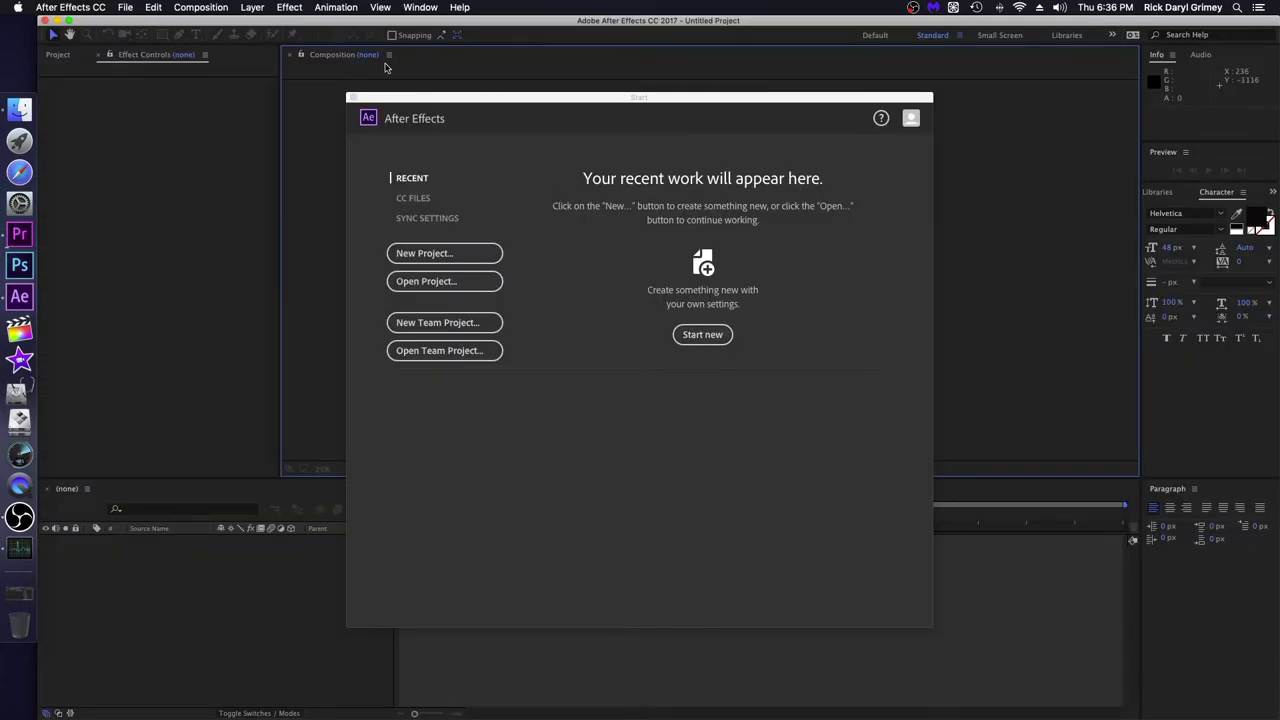
left_click(352, 98)
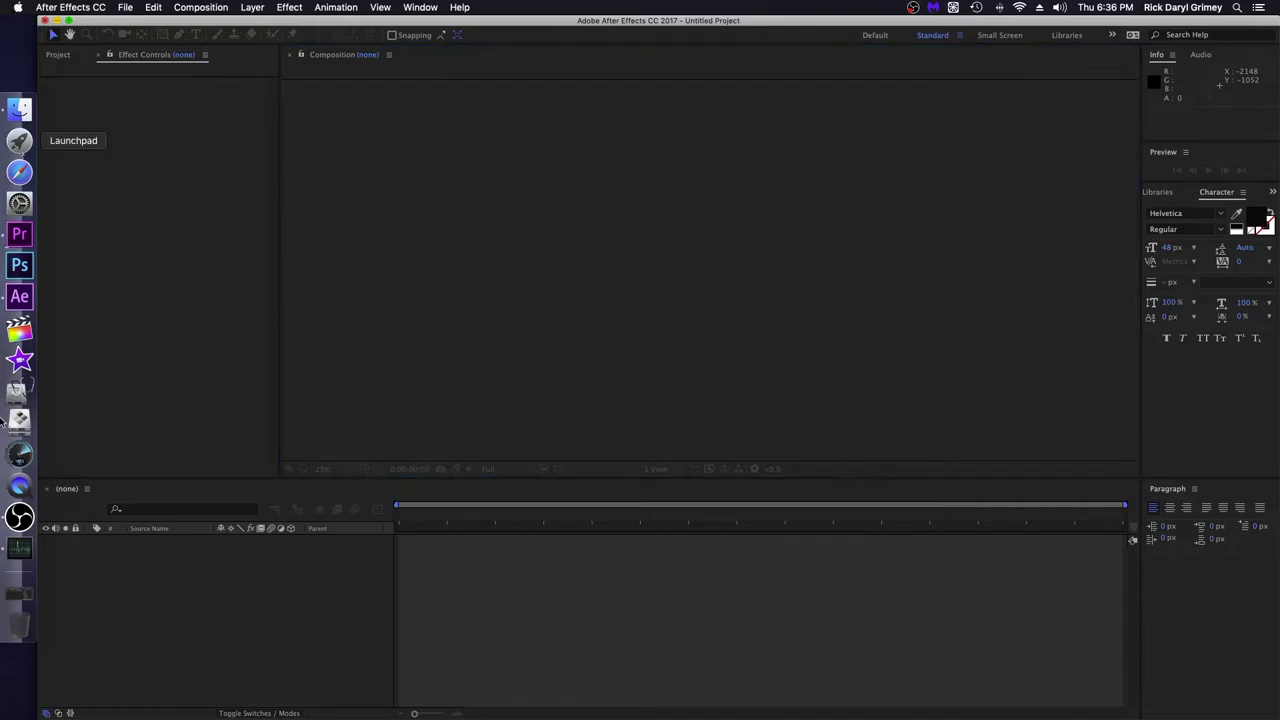
key("super+h")
right_click(22, 298)
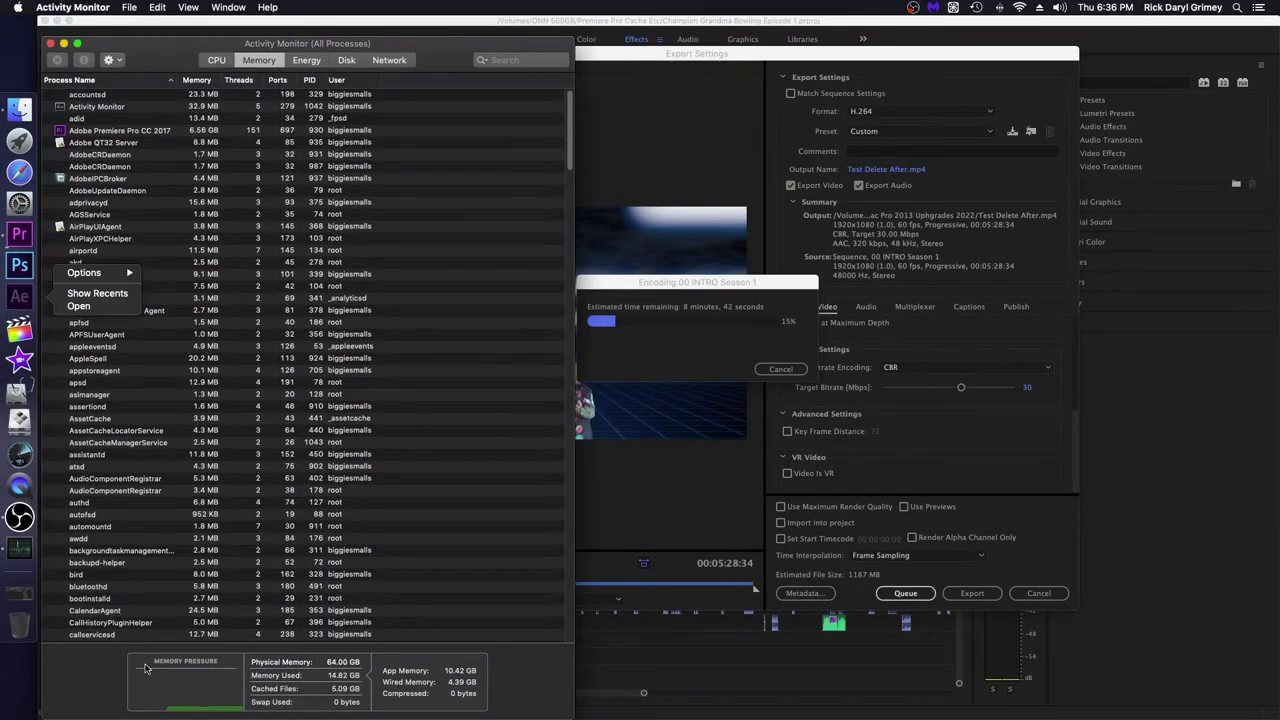
left_click(340, 692)
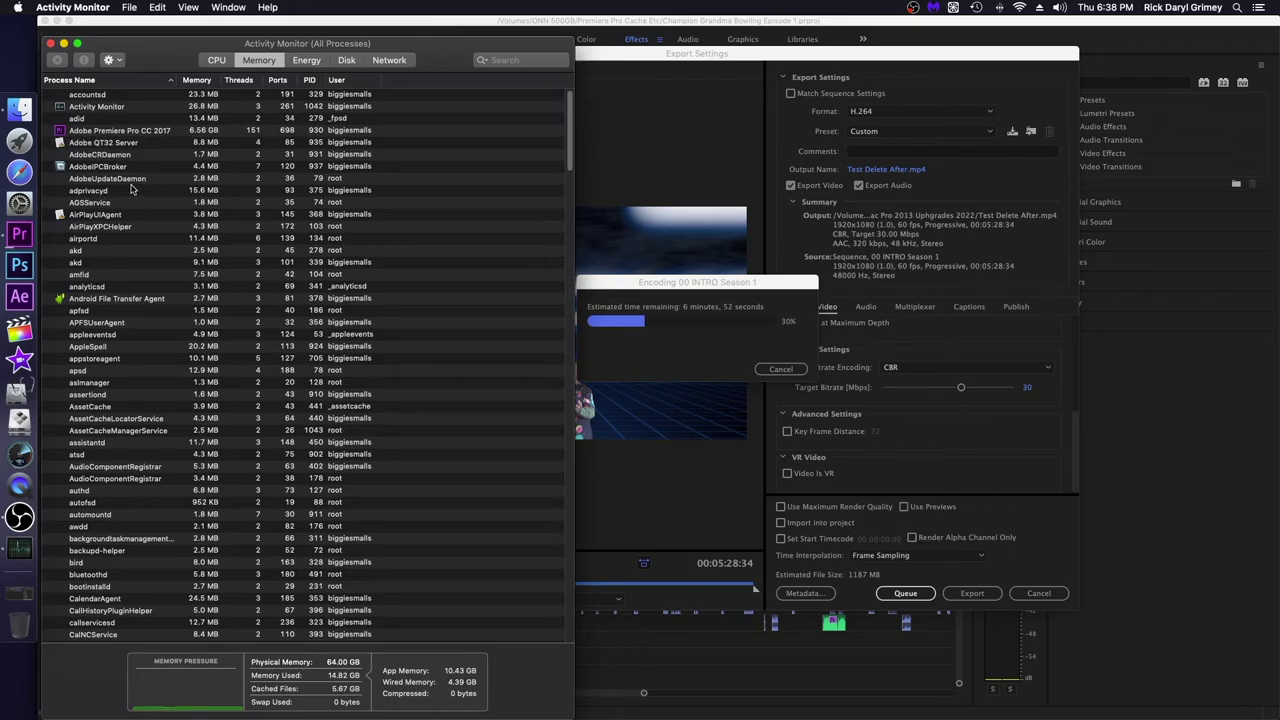
left_click(18, 7)
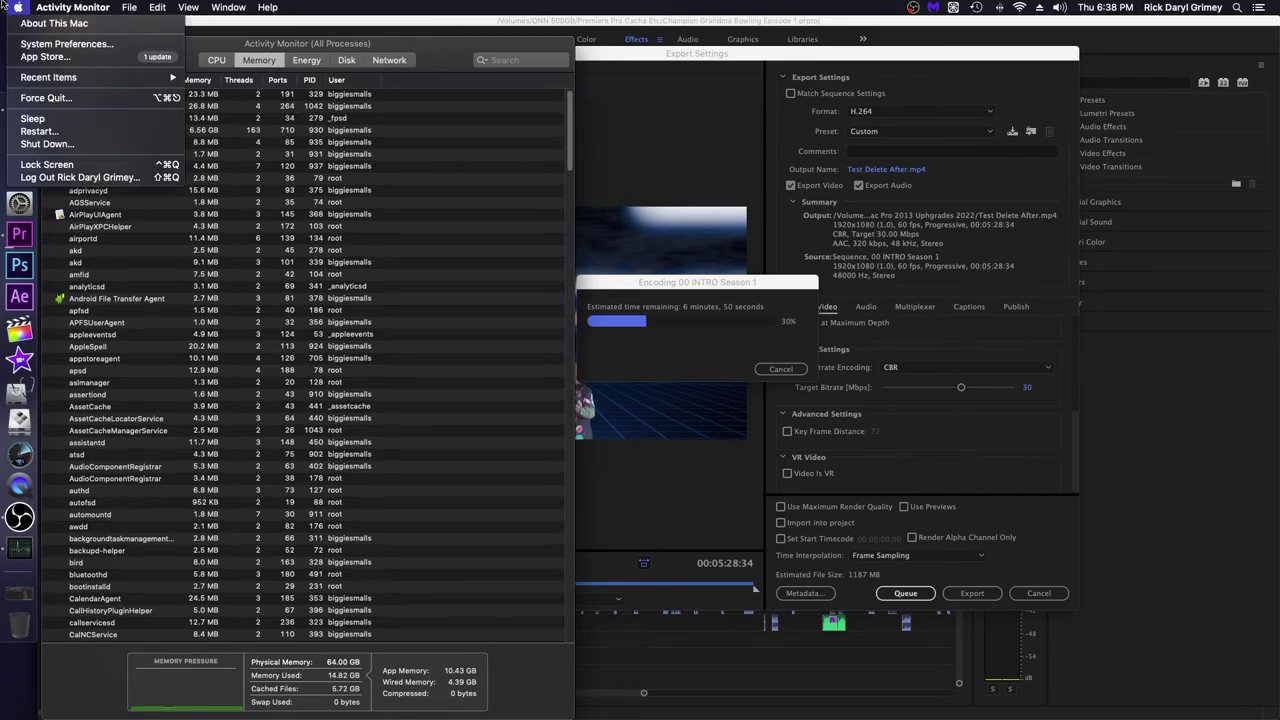
left_click(198, 211)
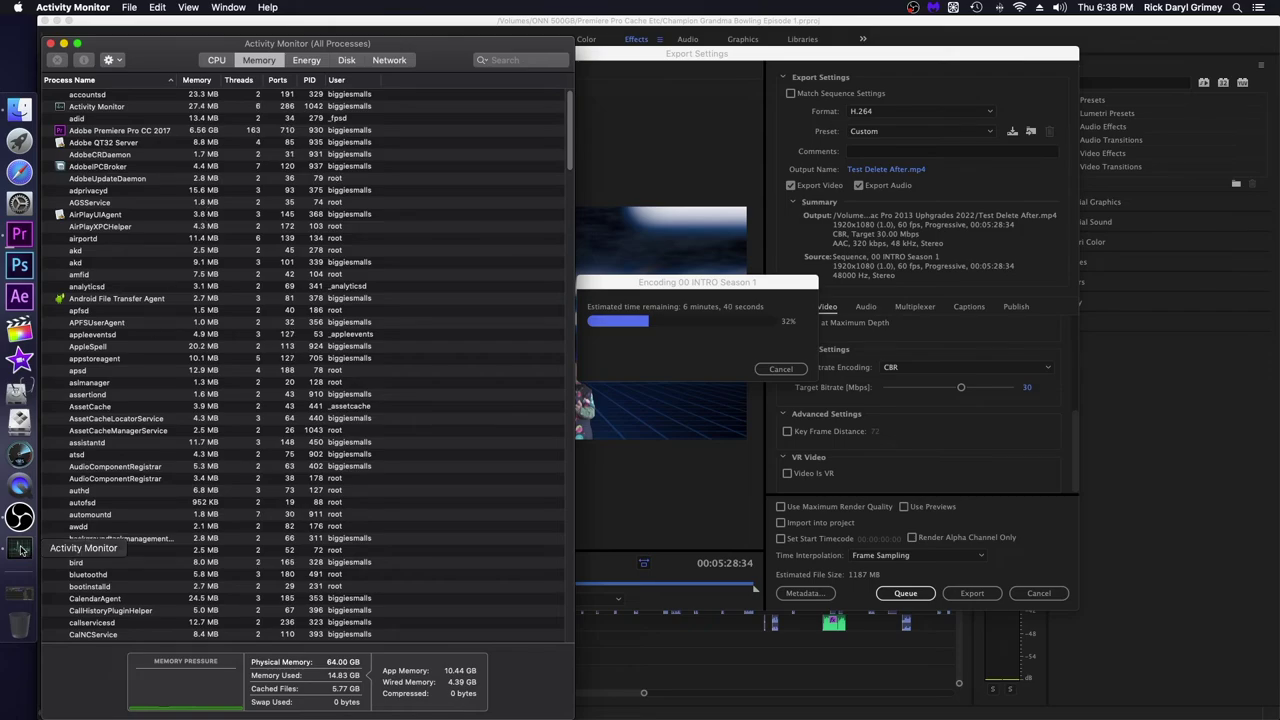